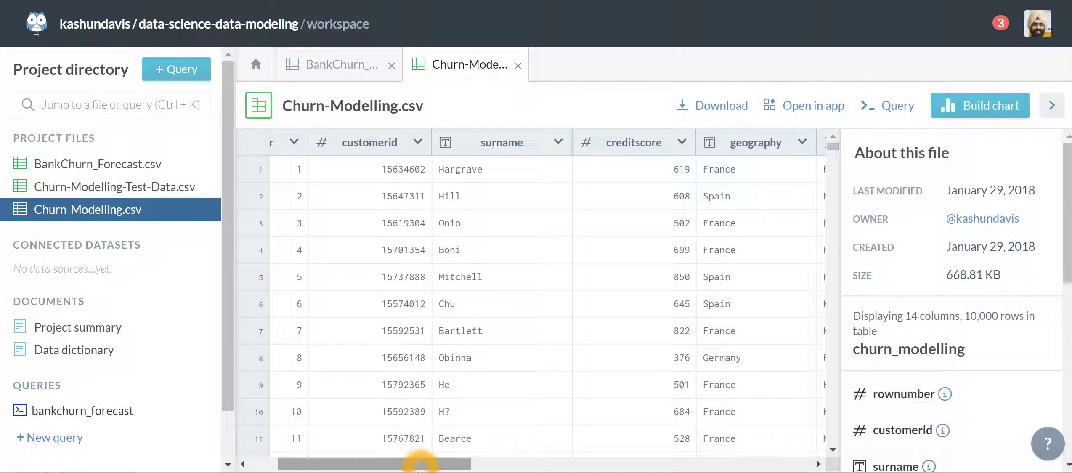
- Examine the columns of the Churn-Modelling.csv table through to the exited column
{"action": "left_click_drag", "start_coordinate": [420, 468], "coordinate": [667, 465]}
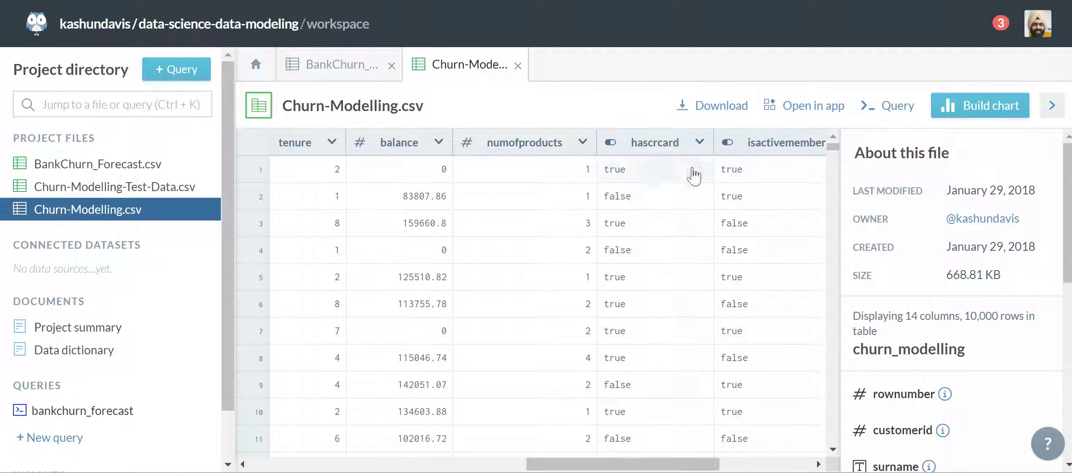
{"action": "left_click_drag", "start_coordinate": [631, 464], "coordinate": [818, 462]}
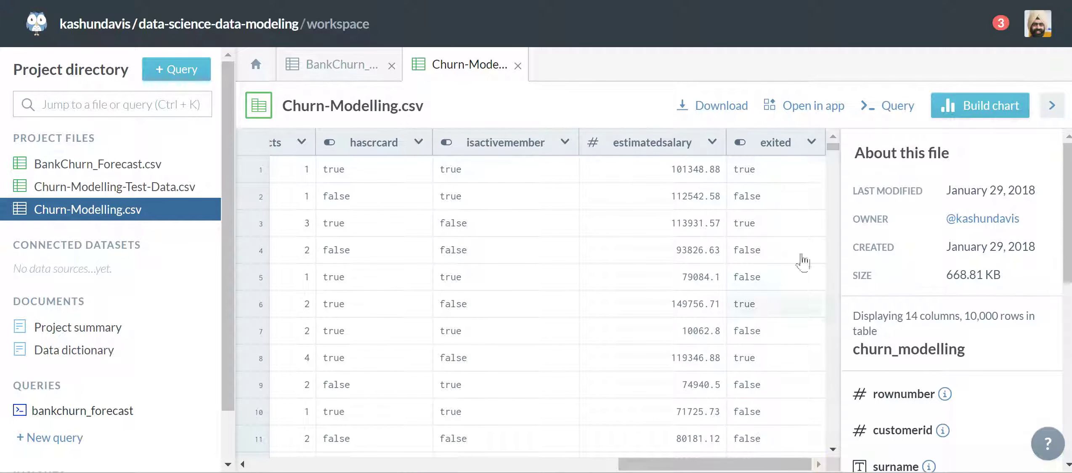
{"action": "left_click", "coordinate": [780, 150]}
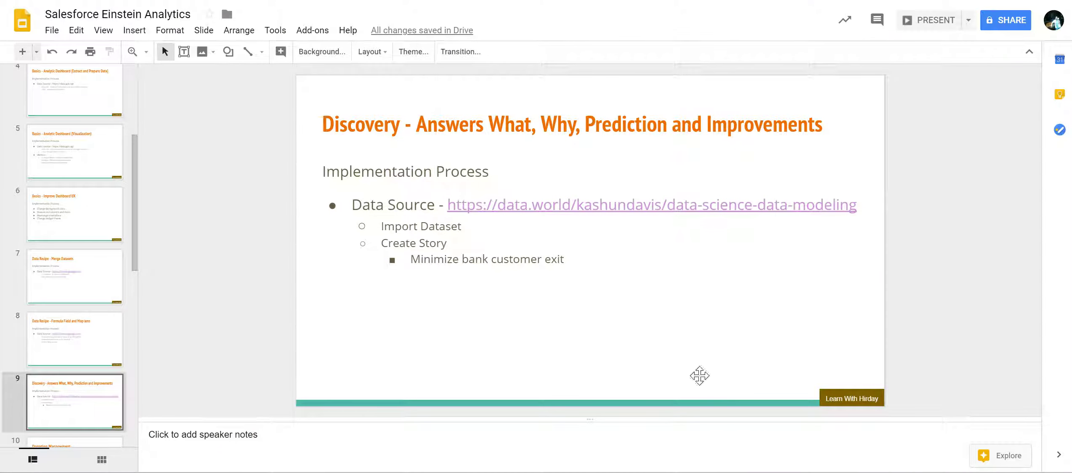
- Switch to the Google Slides presentation and read the Discovery implementation process, including the aim to minimize bank customer exit
{"action": "left_click", "coordinate": [702, 377]}
{"action": "left_click", "coordinate": [450, 265]}
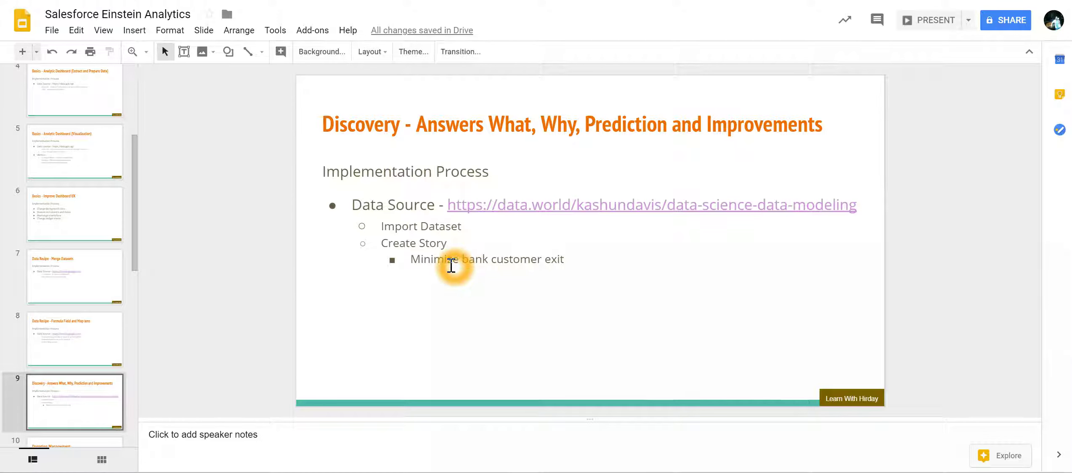
{"action": "left_click", "coordinate": [493, 272]}
{"action": "left_click", "coordinate": [515, 274]}
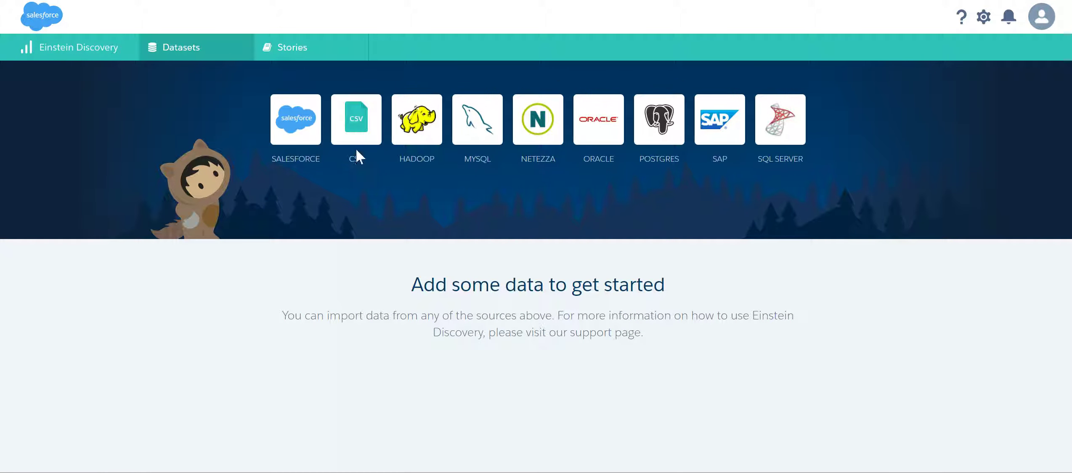
{"action": "left_click", "coordinate": [356, 132]}
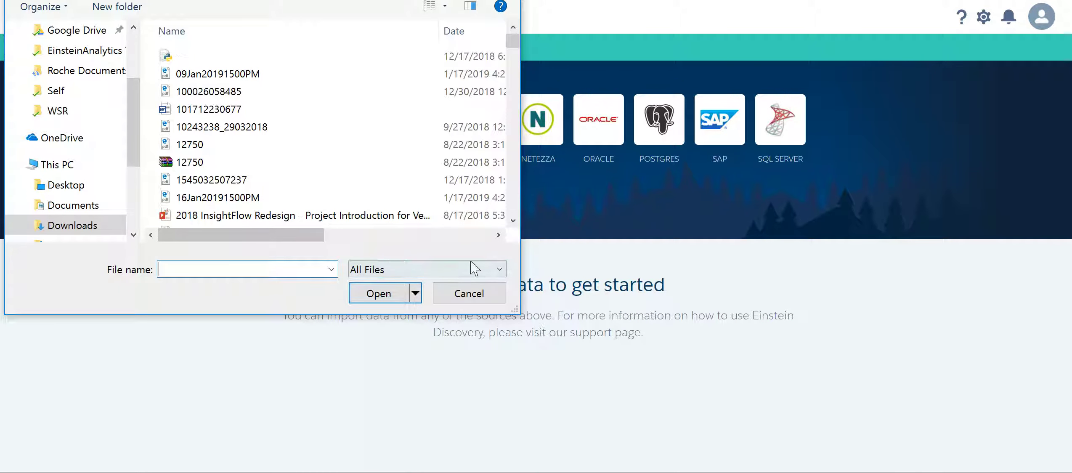
{"action": "left_click", "coordinate": [93, 71]}
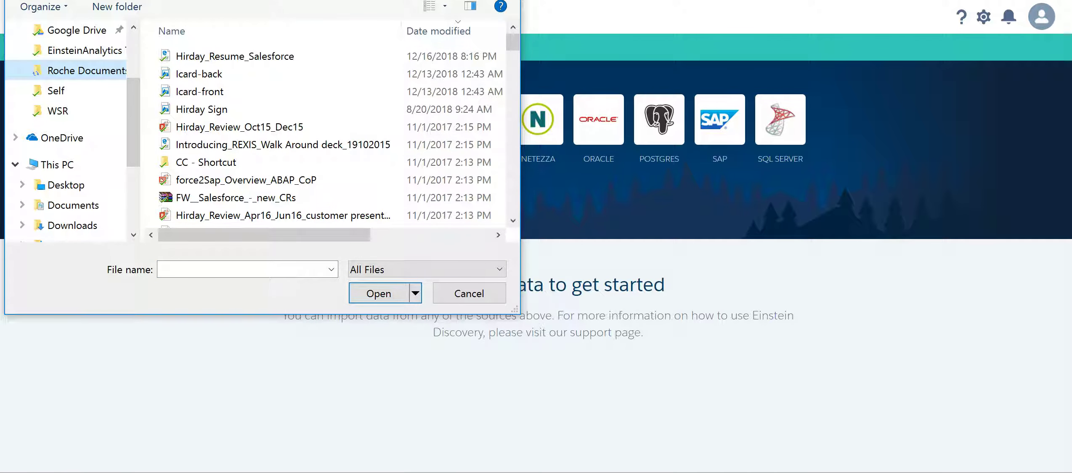
{"action": "key", "text": "Escape"}
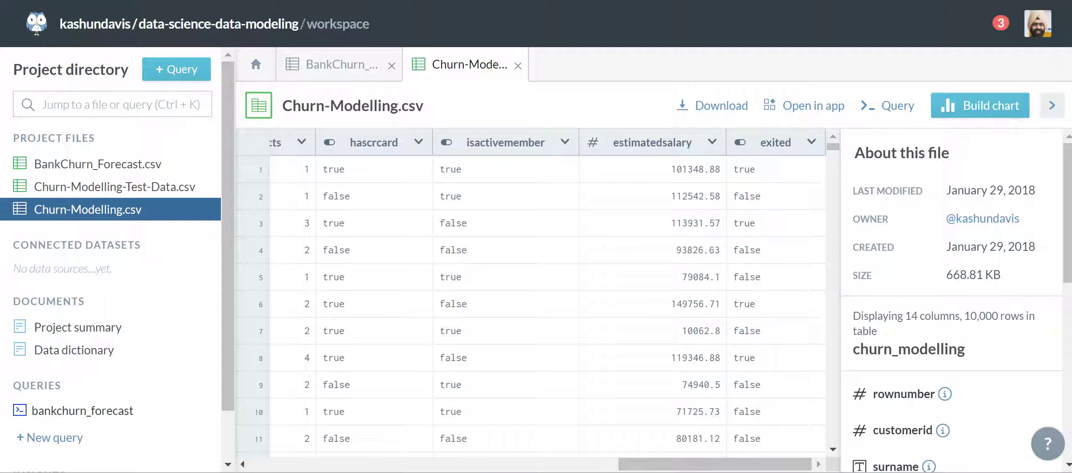
- Switch to data.world and download the Churn-Modelling.csv file
{"action": "left_click", "coordinate": [382, 195]}
{"action": "left_click", "coordinate": [709, 114]}
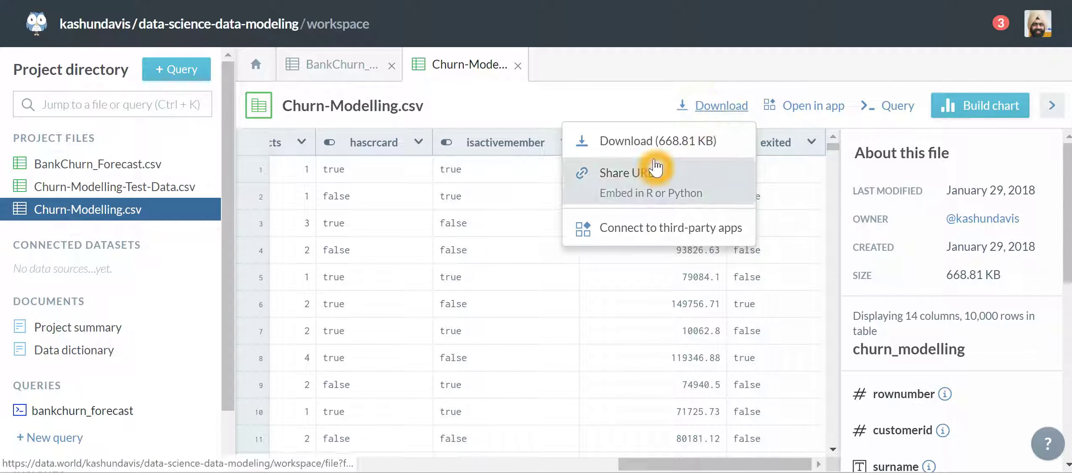
{"action": "left_click", "coordinate": [657, 141]}
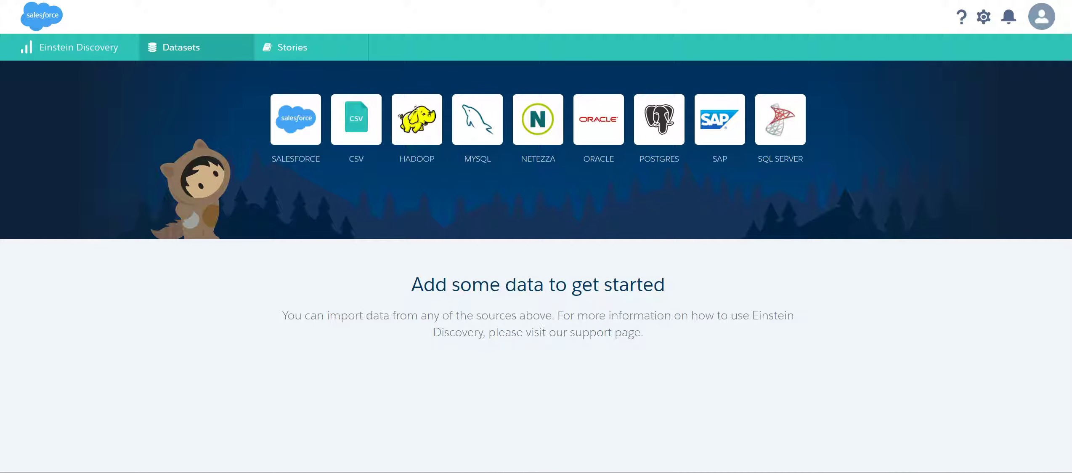
- Switch to Einstein Discovery and import the Churn-Modelling CSV file from the EinsteinAnalytics Training folder as a dataset
{"action": "left_click", "coordinate": [356, 133]}
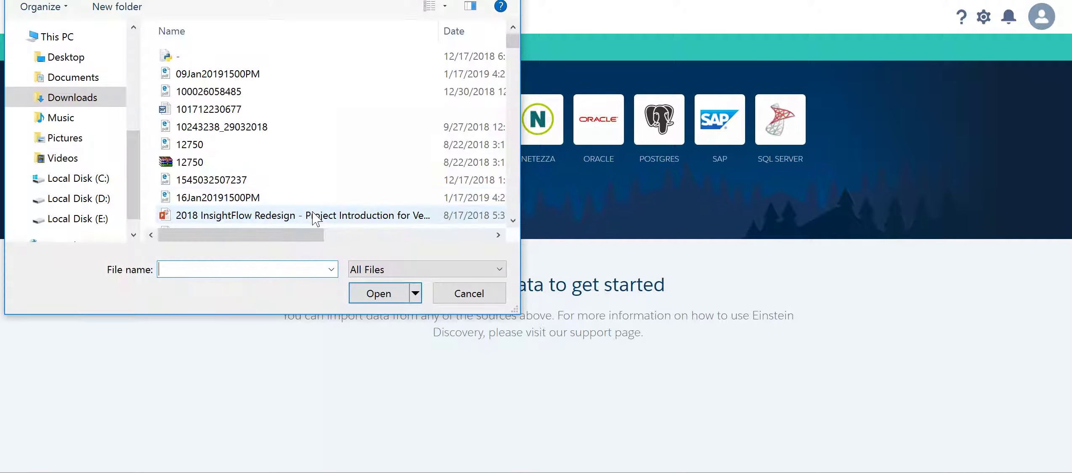
{"action": "left_click_drag", "start_coordinate": [134, 194], "coordinate": [139, 52]}
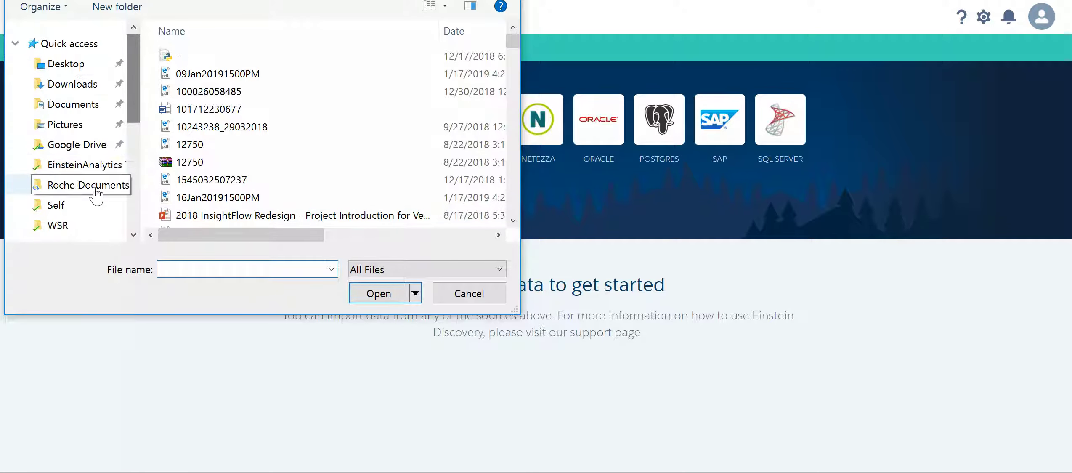
{"action": "left_click", "coordinate": [77, 165]}
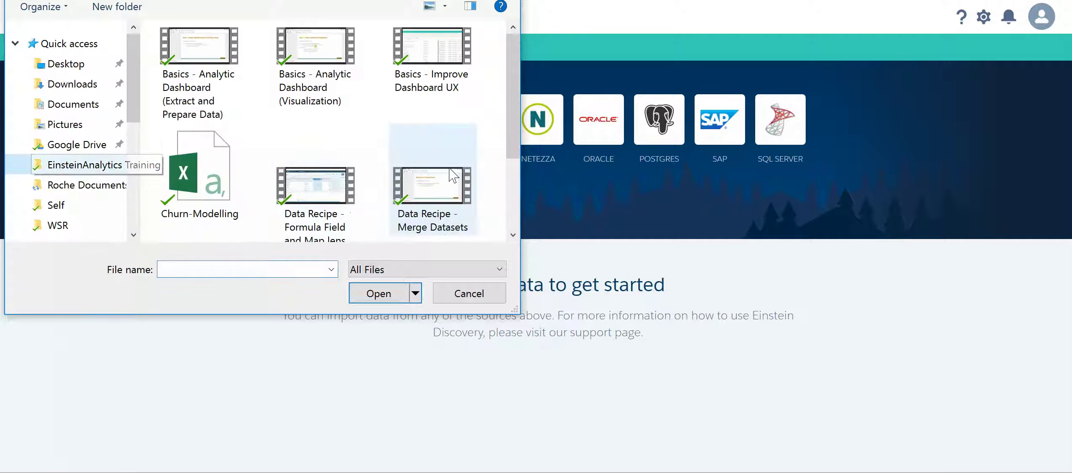
{"action": "left_click", "coordinate": [217, 198]}
{"action": "left_click", "coordinate": [380, 294]}
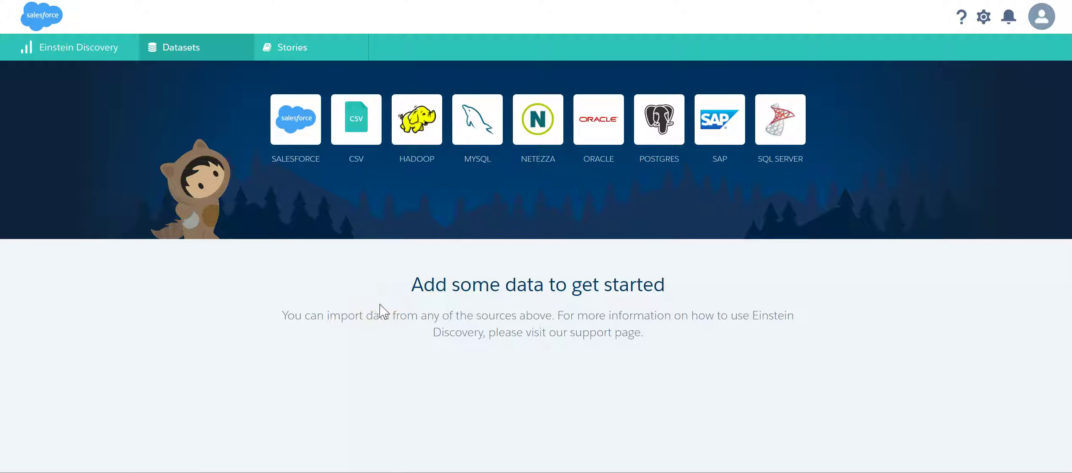
{"action": "left_click", "coordinate": [339, 333]}
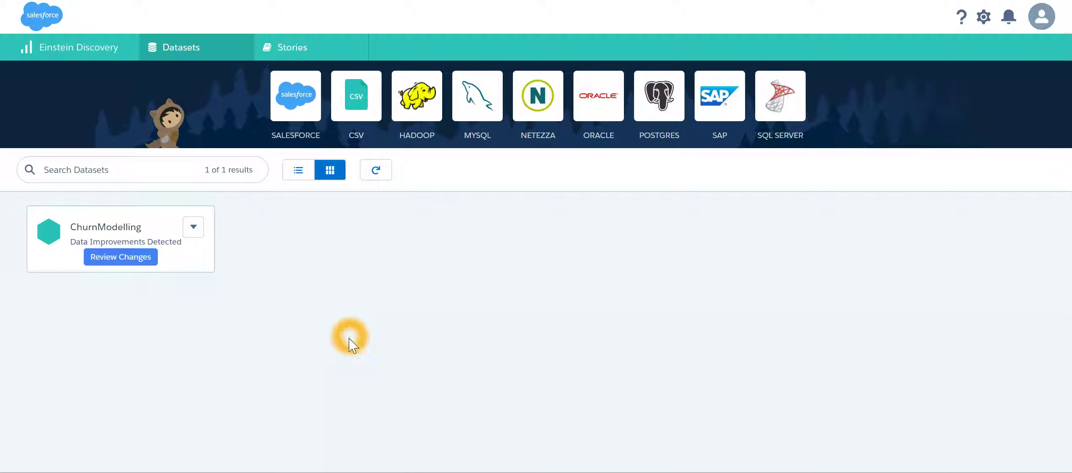
- Review the suggested changes for the ChurnModelling dataset and choose to drop the RowNumber, CustomerId, Surname and IsActiveMember columns
{"action": "left_click", "coordinate": [134, 261]}
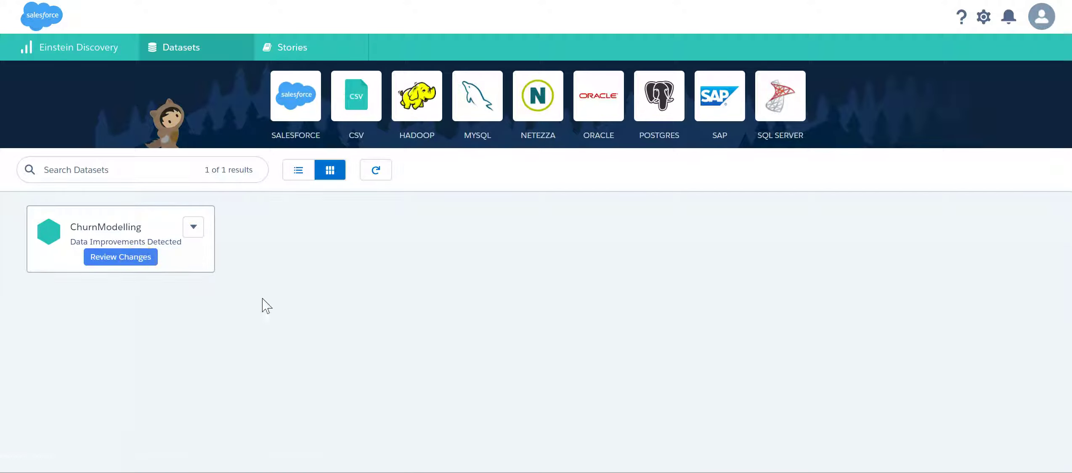
{"action": "left_click", "coordinate": [299, 302]}
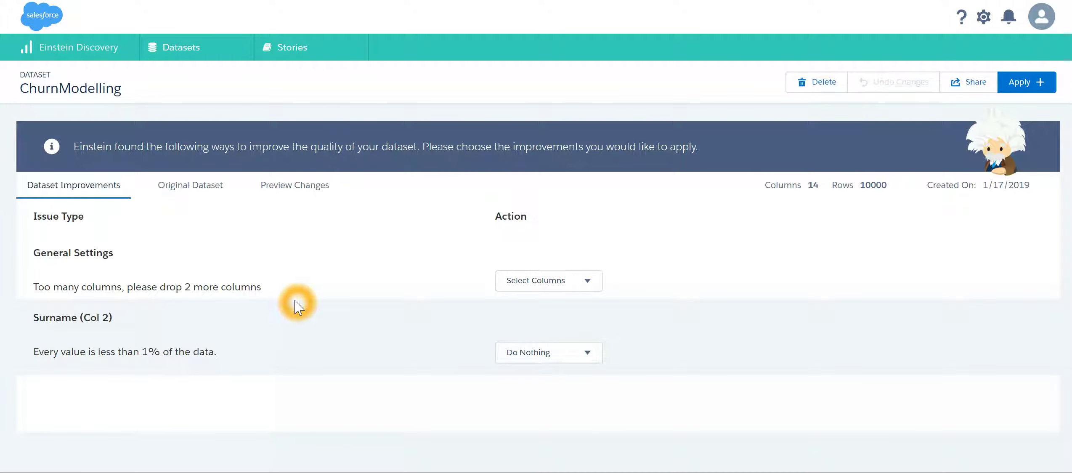
{"action": "left_click", "coordinate": [542, 288]}
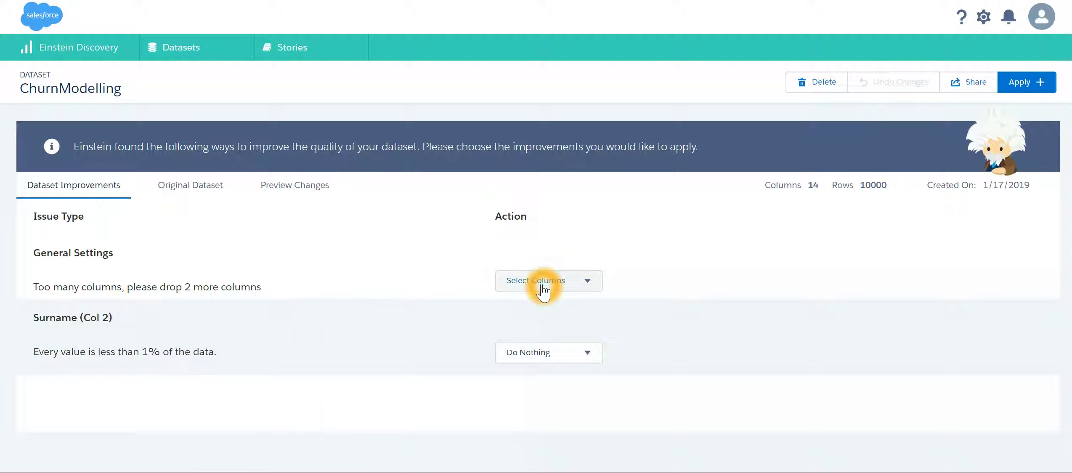
{"action": "left_click", "coordinate": [543, 290]}
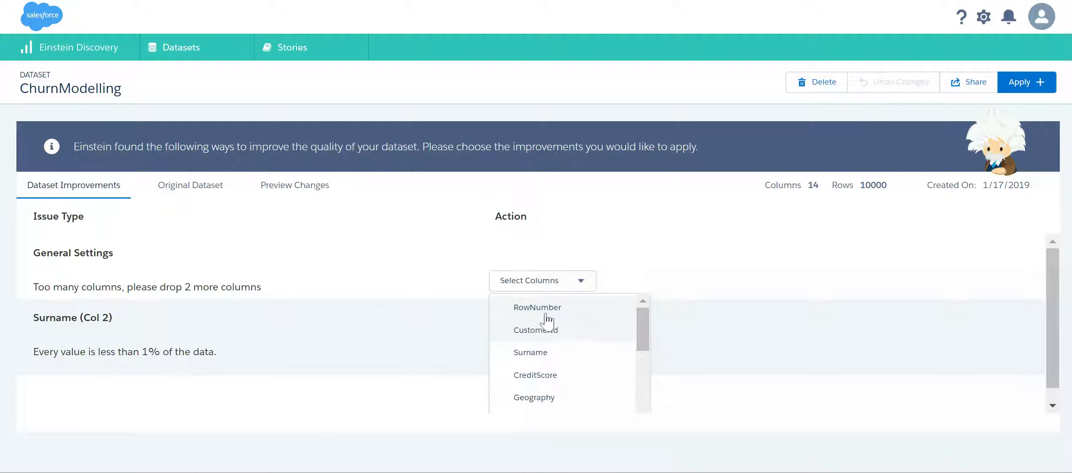
{"action": "left_click", "coordinate": [547, 313]}
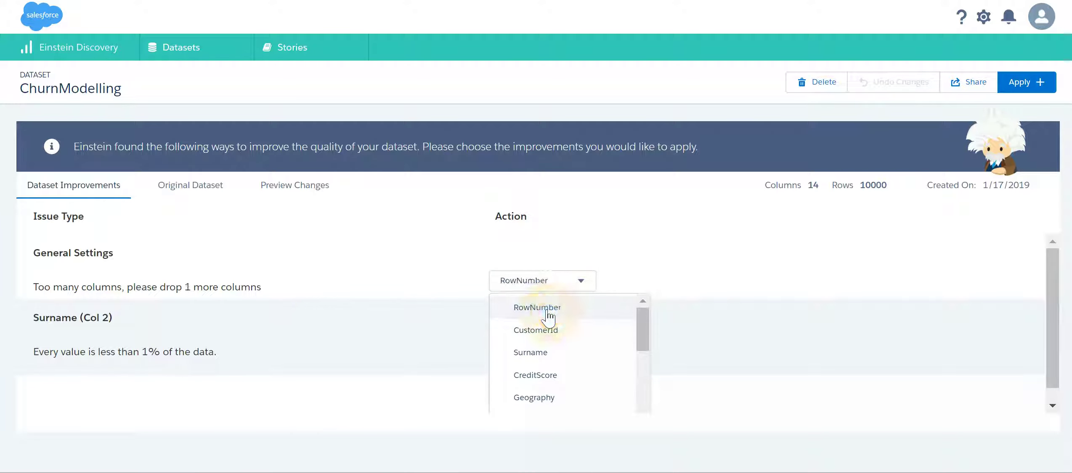
{"action": "left_click", "coordinate": [555, 329]}
{"action": "left_click", "coordinate": [555, 352]}
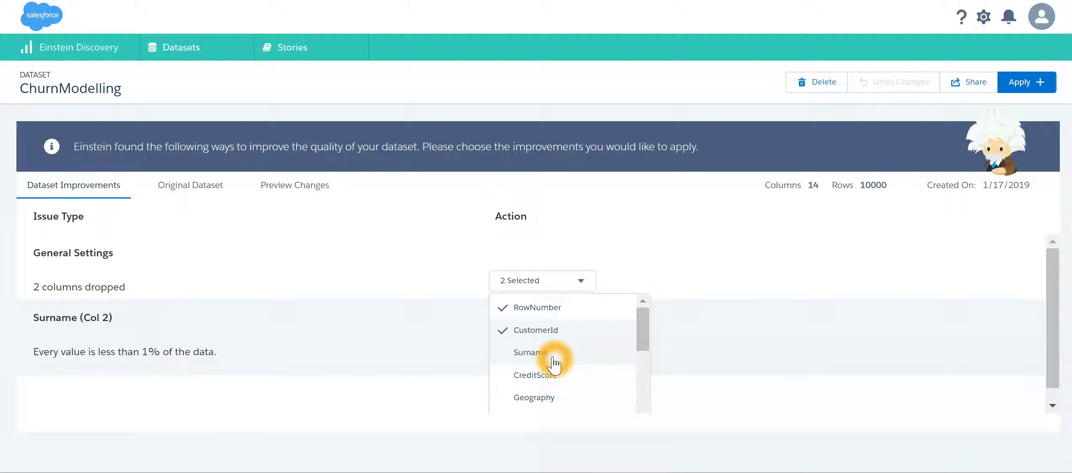
{"action": "left_click_drag", "start_coordinate": [647, 338], "coordinate": [644, 412]}
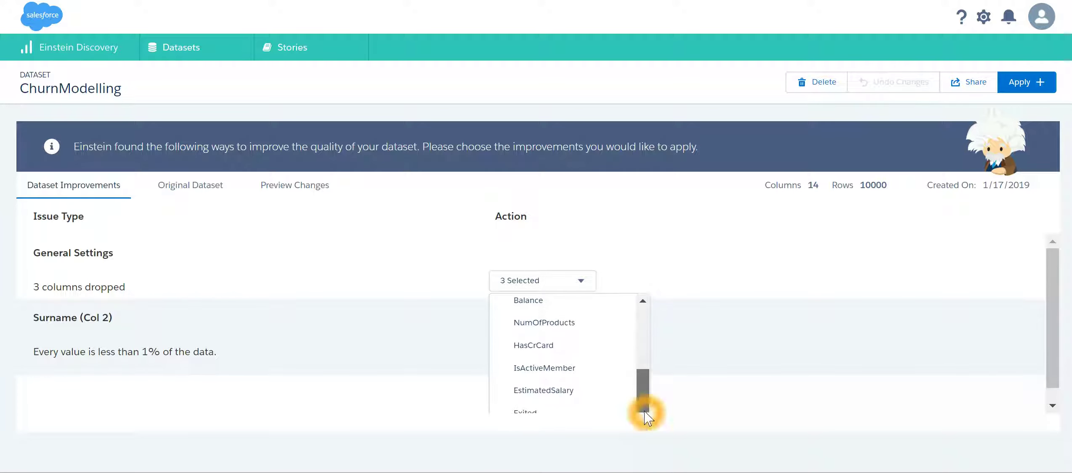
{"action": "left_click", "coordinate": [590, 375]}
{"action": "left_click", "coordinate": [410, 382]}
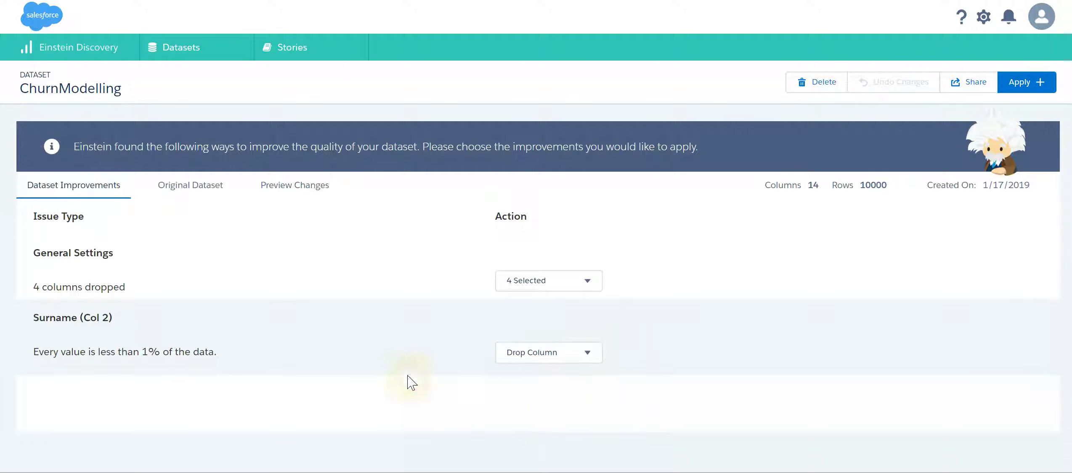
- Apply the chosen improvements to the ChurnModelling dataset
{"action": "left_click", "coordinate": [56, 353]}
{"action": "left_click", "coordinate": [1039, 80]}
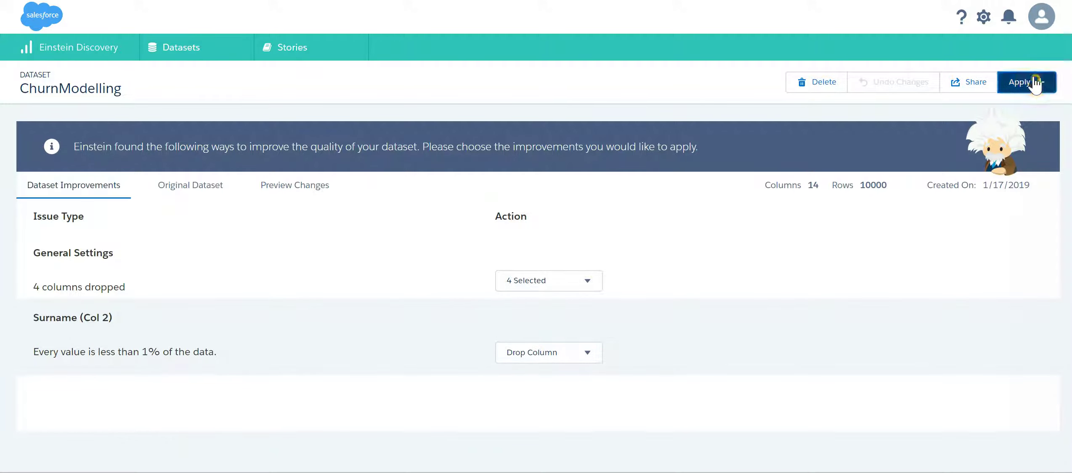
{"action": "left_click", "coordinate": [759, 247]}
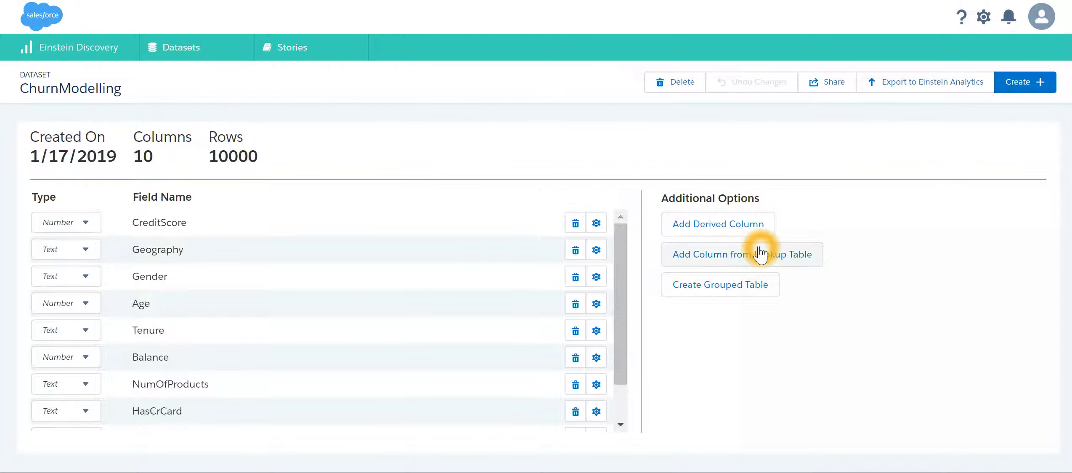
- Examine the field names and types of the ChurnModelling dataset and the value distribution of the HasCrCard field
{"action": "left_click", "coordinate": [84, 223]}
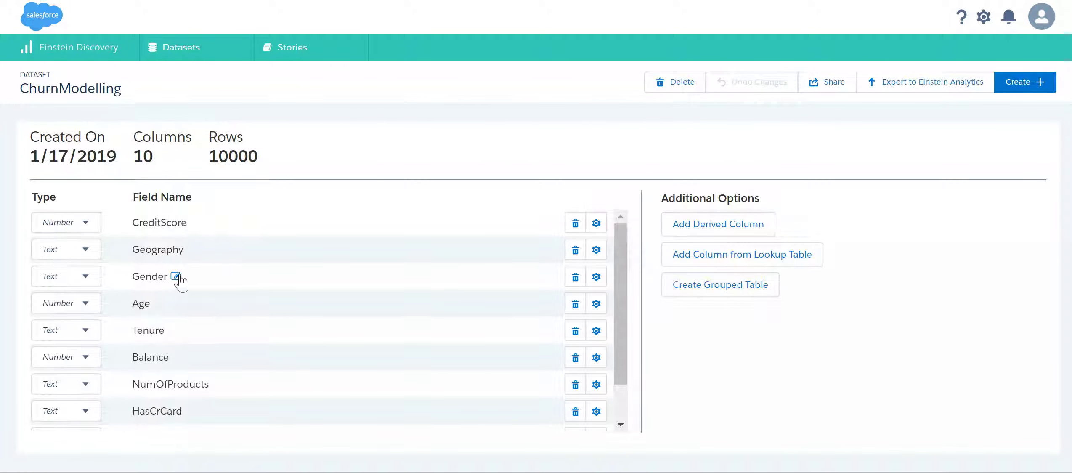
{"action": "left_click", "coordinate": [167, 227]}
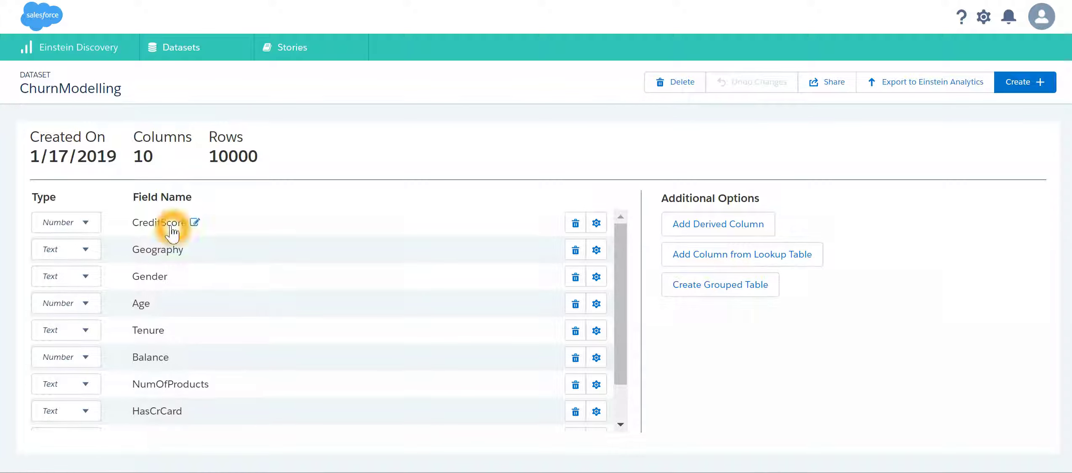
{"action": "left_click", "coordinate": [216, 384]}
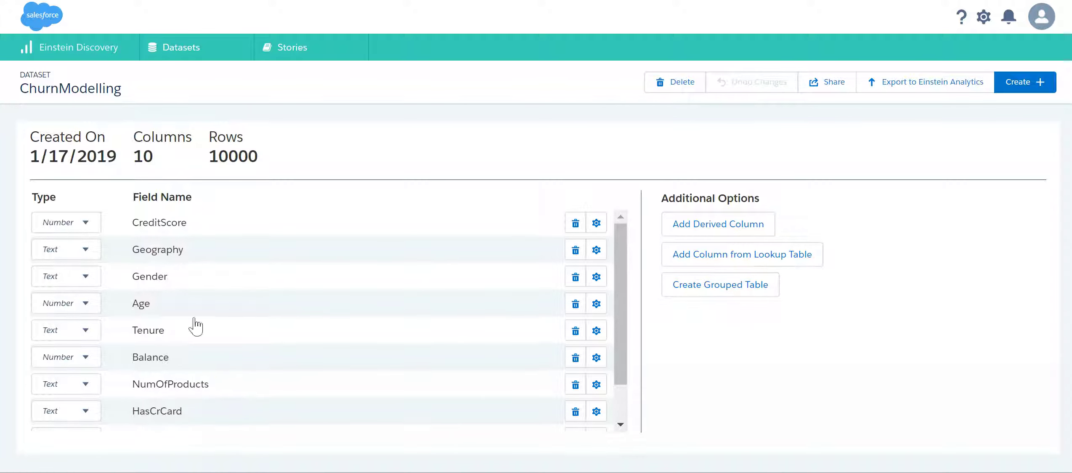
{"action": "scroll", "coordinate": [239, 334], "scroll_direction": "down", "scroll_amount": 2}
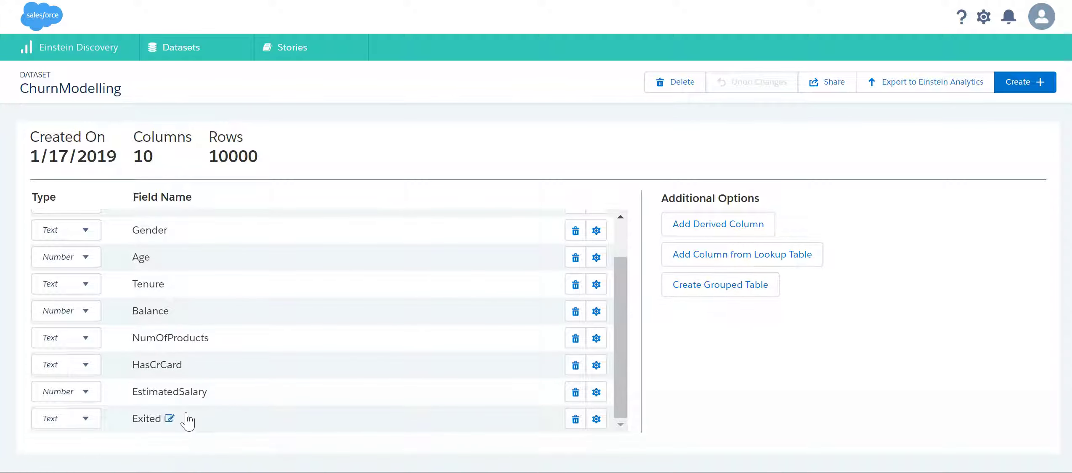
{"action": "left_click", "coordinate": [600, 425]}
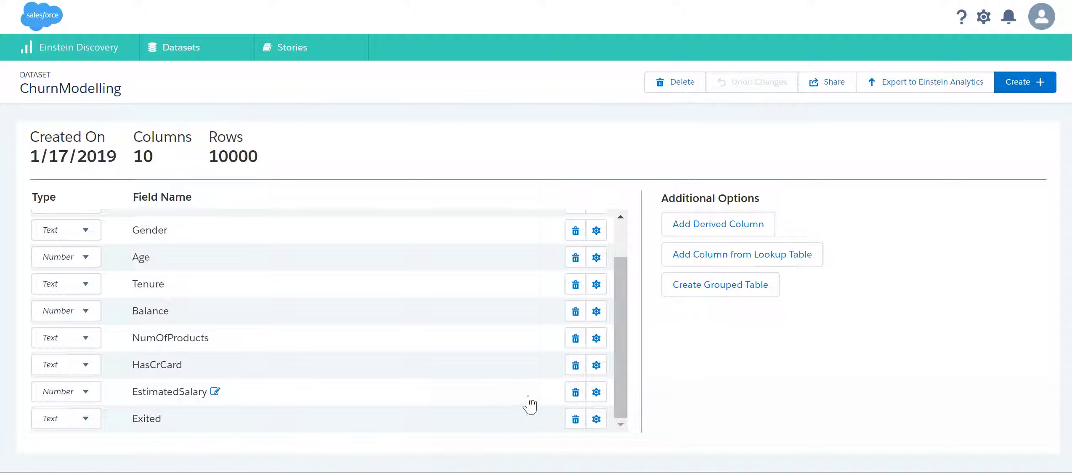
{"action": "left_click", "coordinate": [595, 366]}
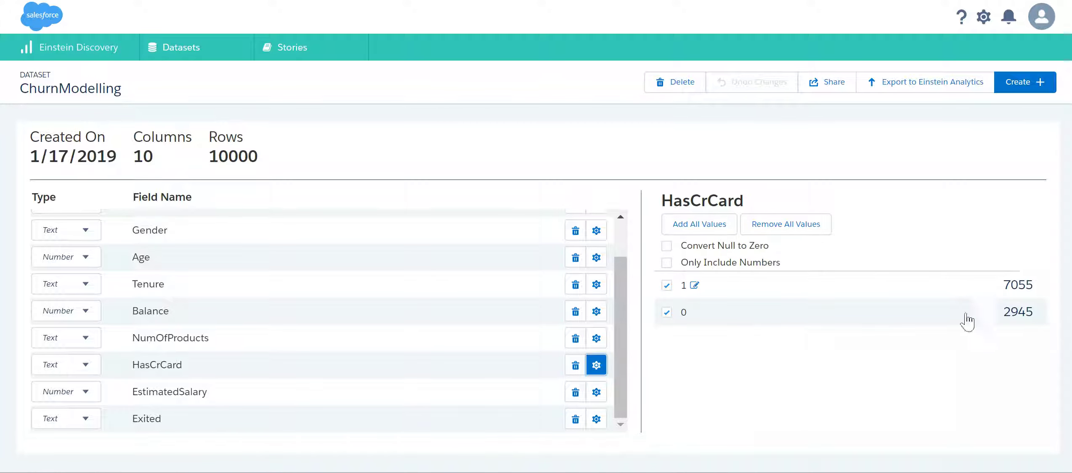
{"action": "left_click", "coordinate": [653, 318]}
{"action": "left_click", "coordinate": [690, 262]}
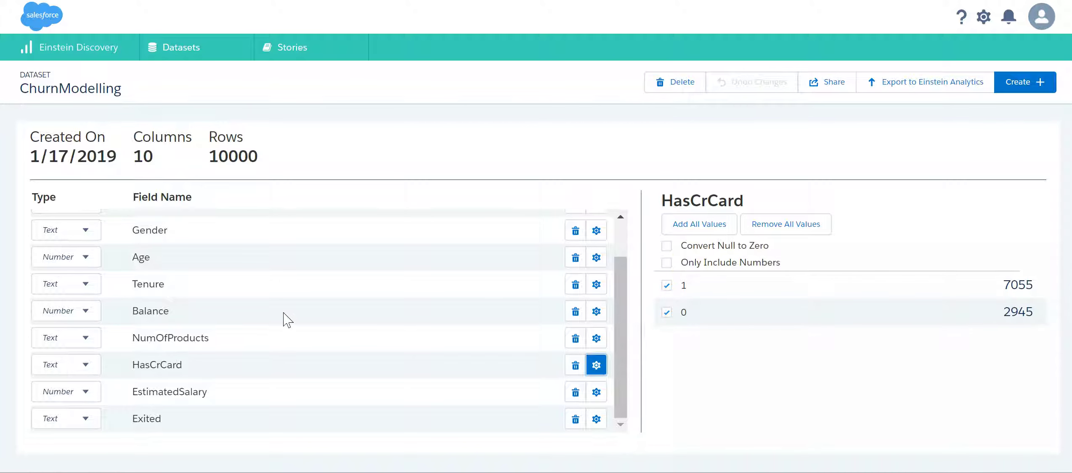
{"action": "scroll", "coordinate": [347, 302], "scroll_direction": "up", "scroll_amount": 2}
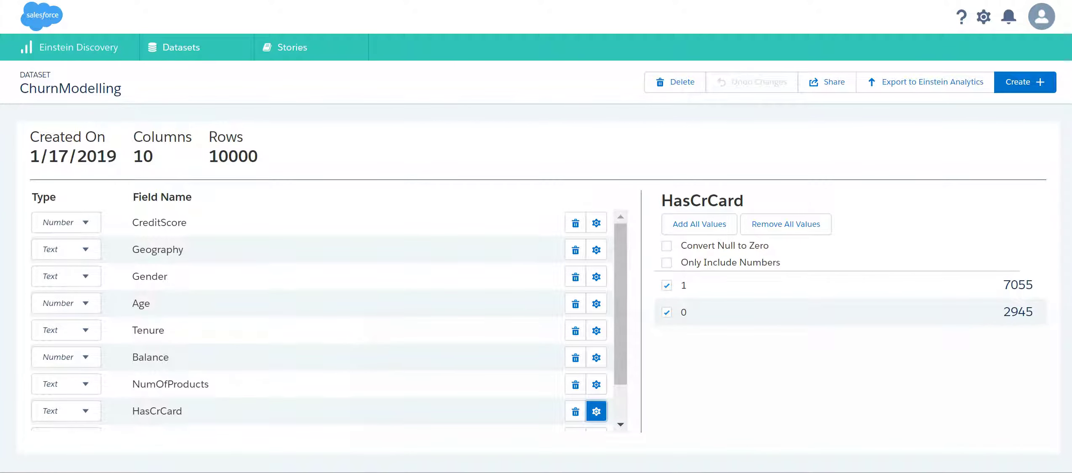
- Open the setup for a new story based on the ChurnModelling dataset
{"action": "left_click", "coordinate": [1035, 80]}
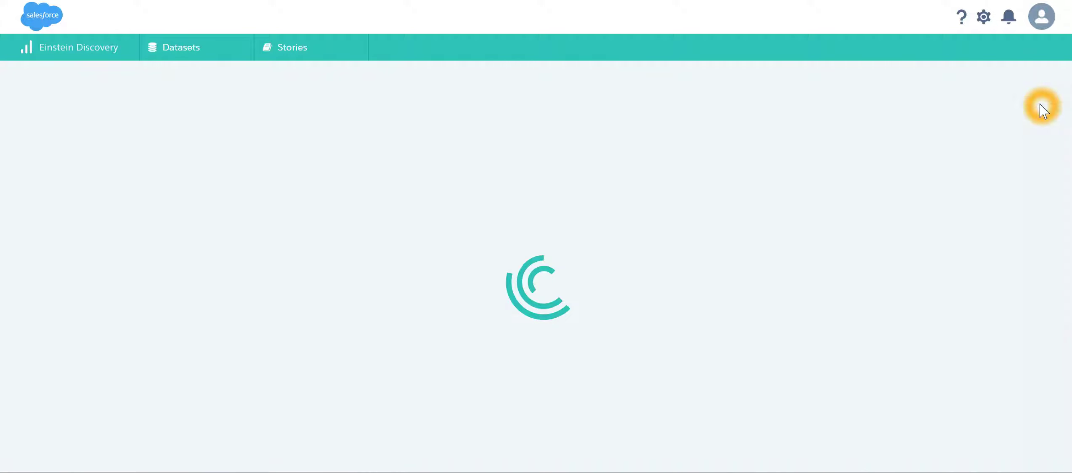
{"action": "left_click", "coordinate": [467, 290]}
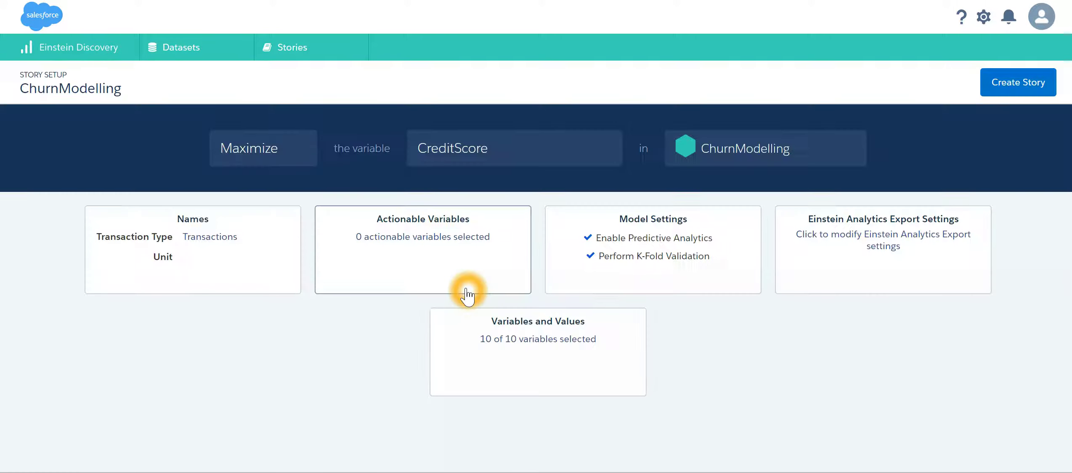
- Set the story goal to minimize the variable % 1 (Exited) in the ChurnModelling dataset
{"action": "left_click", "coordinate": [271, 355]}
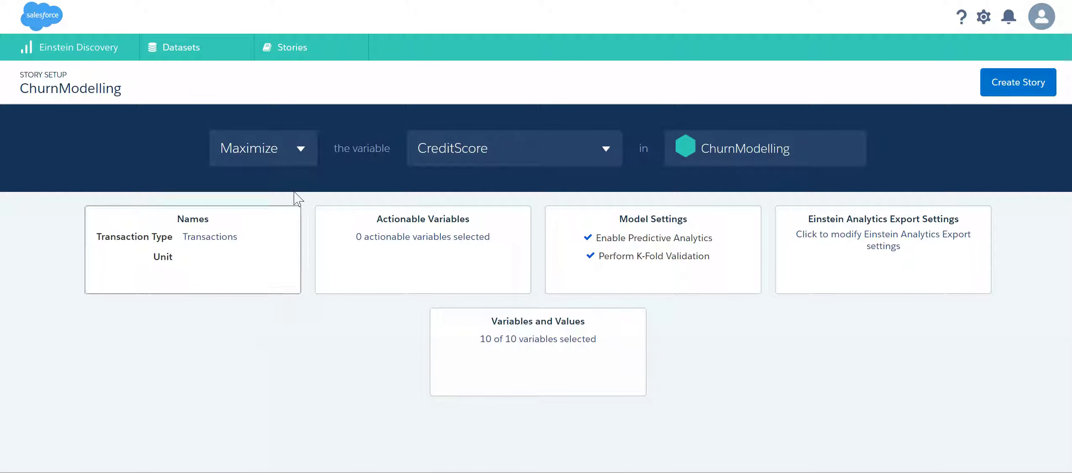
{"action": "left_click", "coordinate": [297, 150]}
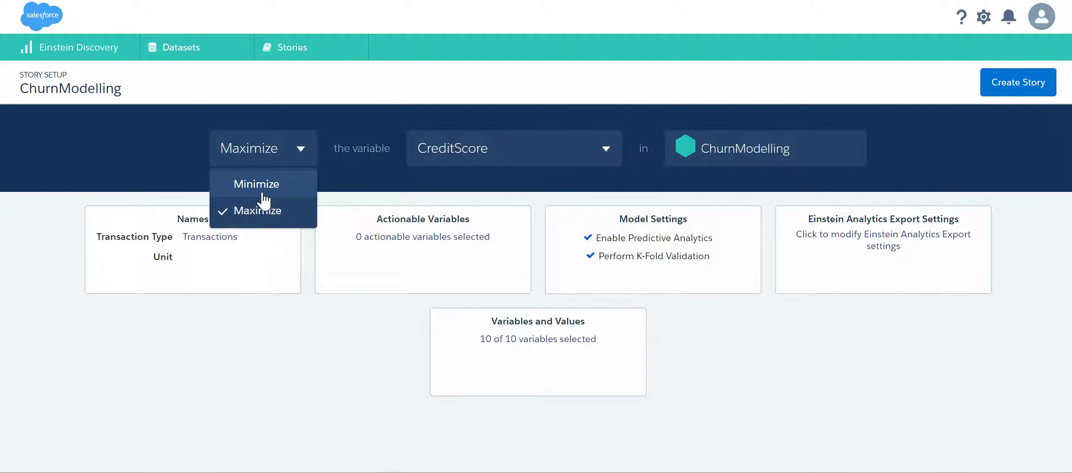
{"action": "left_click", "coordinate": [257, 187]}
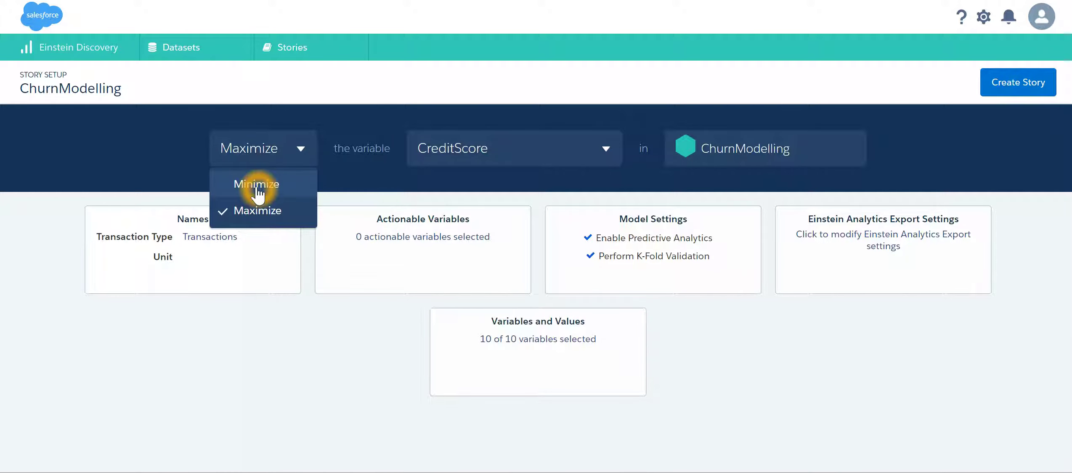
{"action": "left_click", "coordinate": [608, 170]}
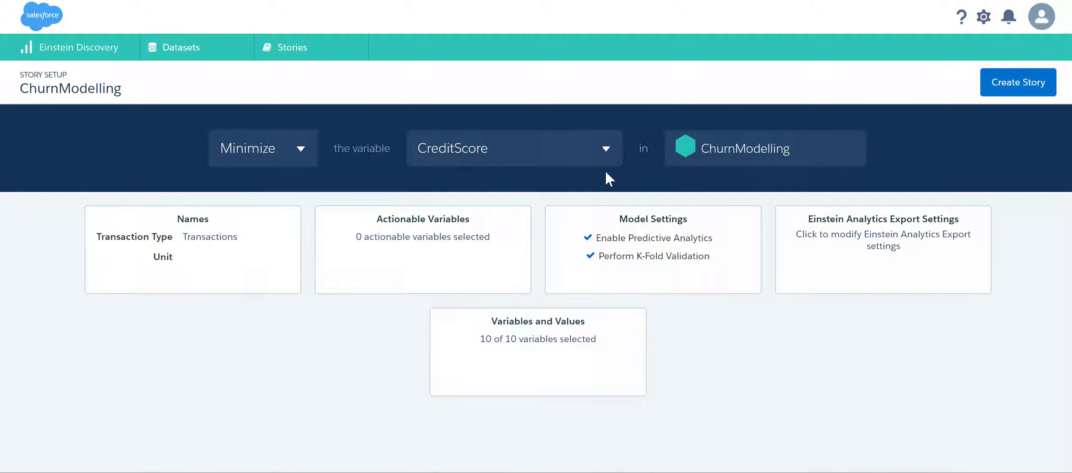
{"action": "left_click_drag", "start_coordinate": [614, 205], "coordinate": [612, 242]}
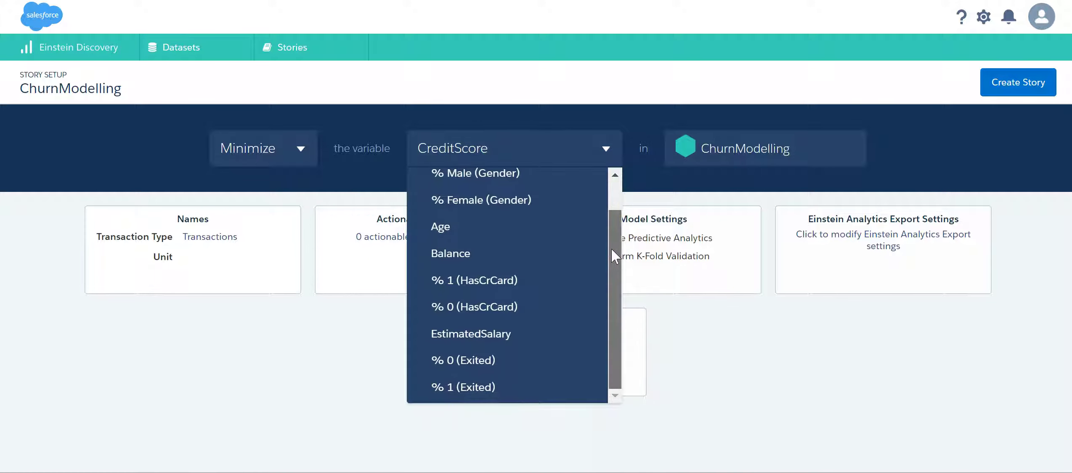
{"action": "left_click", "coordinate": [478, 385]}
{"action": "left_click", "coordinate": [323, 401]}
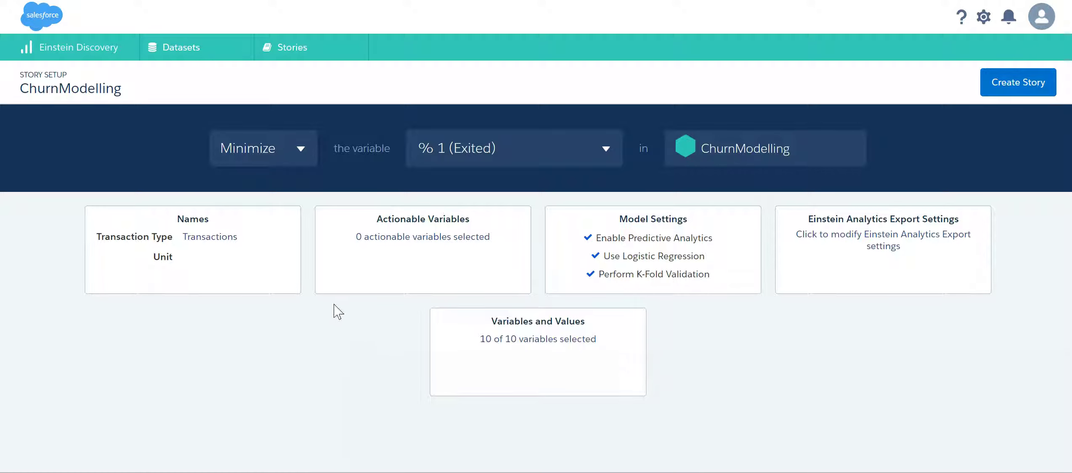
- Create the ChurnModelling story with the default names, variables and model settings
{"action": "left_click", "coordinate": [1026, 89]}
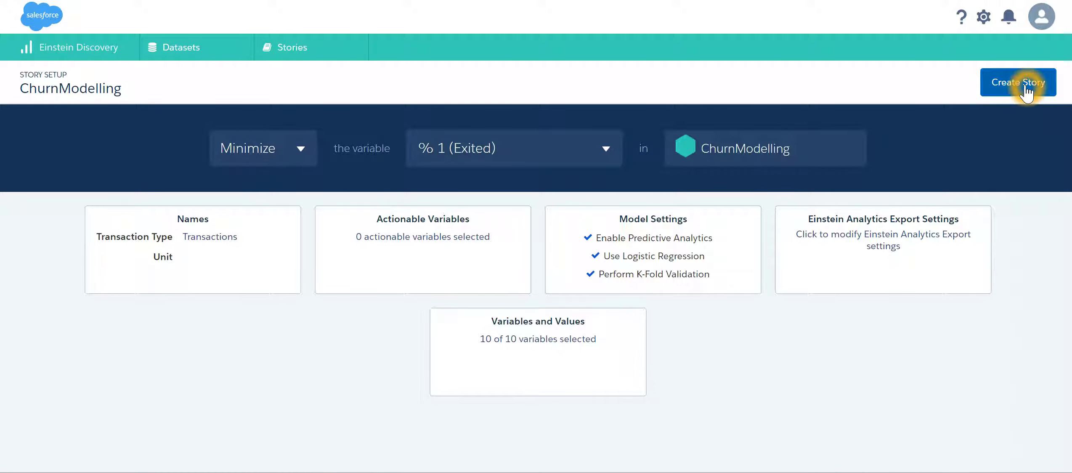
{"action": "left_click", "coordinate": [595, 290]}
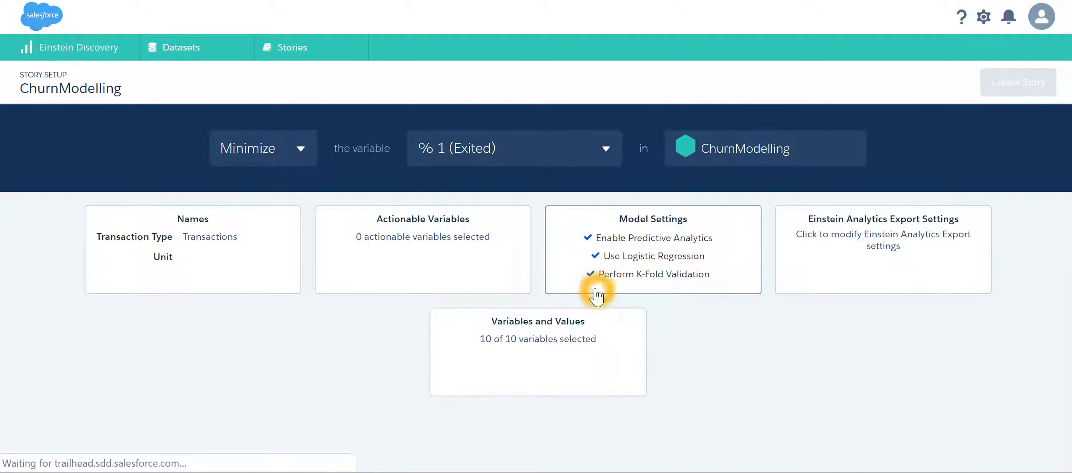
{"action": "left_click", "coordinate": [575, 263]}
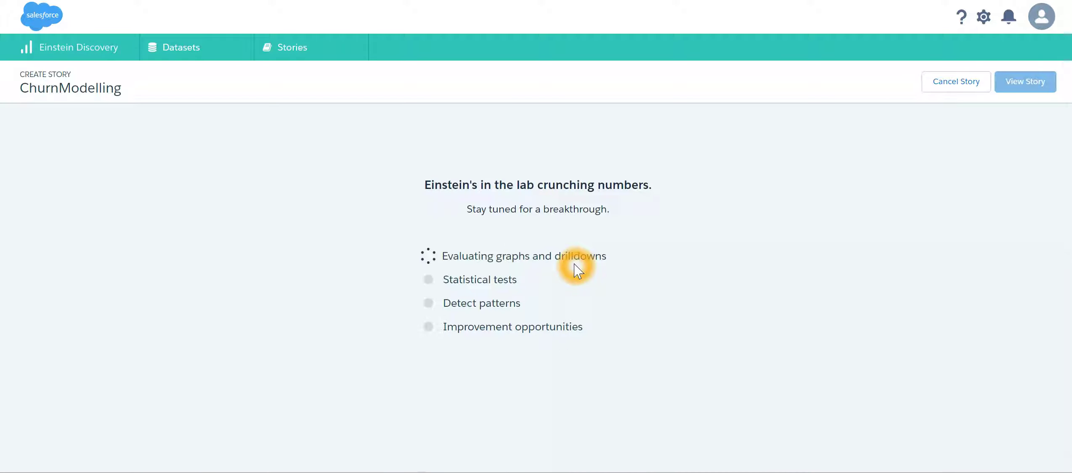
{"action": "left_click", "coordinate": [692, 302]}
{"action": "scroll", "coordinate": [692, 301], "scroll_direction": "down", "scroll_amount": 1}
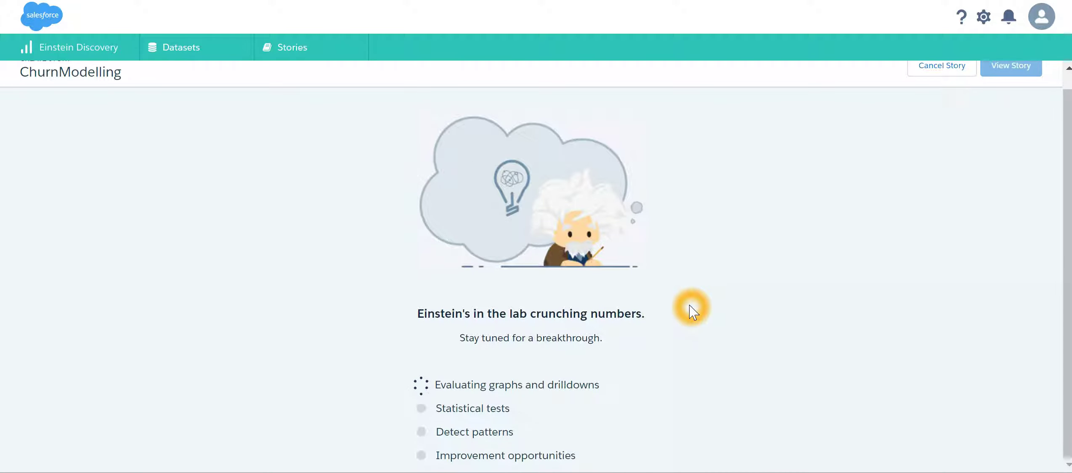
{"action": "left_click", "coordinate": [692, 339]}
{"action": "left_click", "coordinate": [562, 390]}
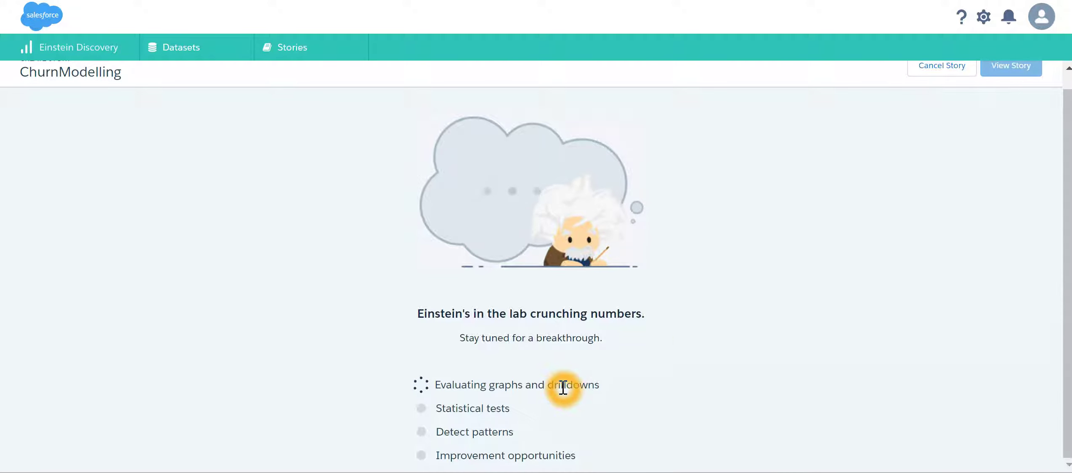
{"action": "left_click", "coordinate": [518, 409]}
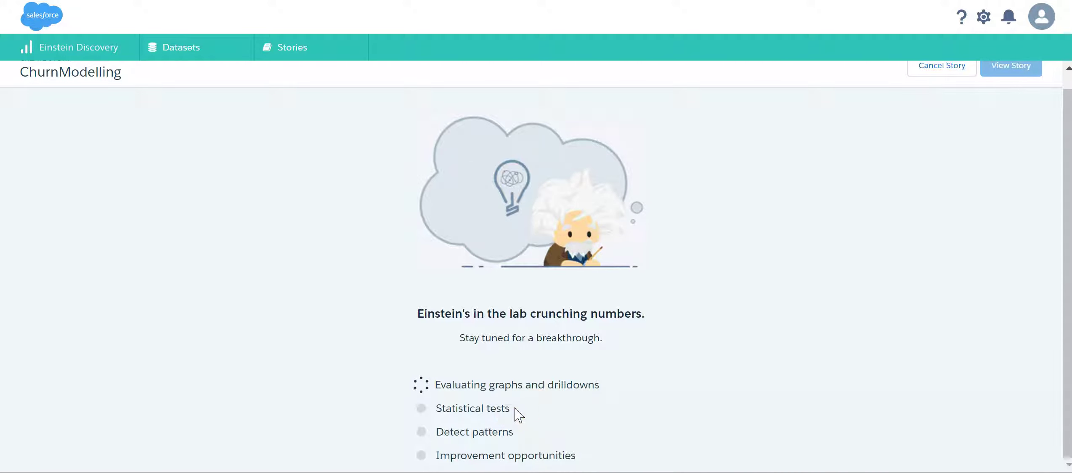
{"action": "left_click", "coordinate": [497, 413]}
{"action": "left_click", "coordinate": [531, 374]}
{"action": "left_click", "coordinate": [772, 308]}
{"action": "left_click", "coordinate": [590, 397]}
{"action": "left_click", "coordinate": [482, 431]}
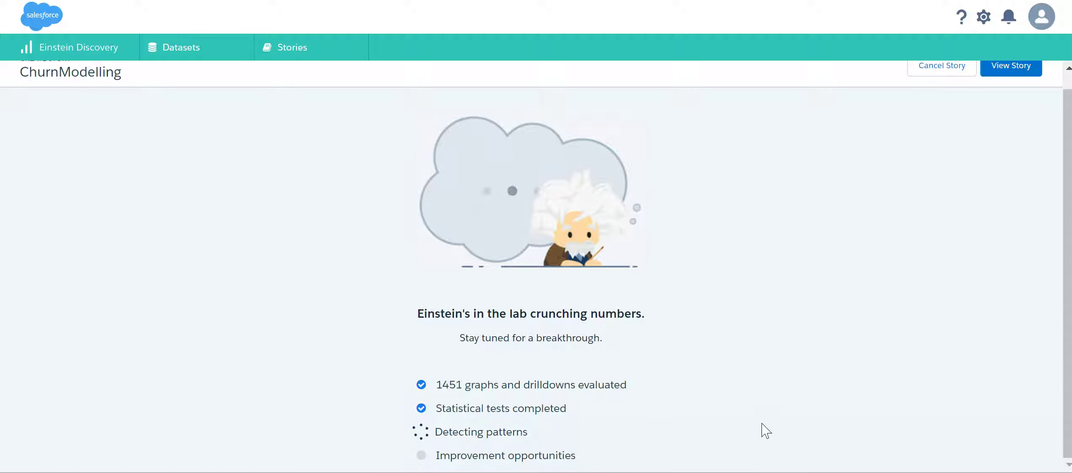
{"action": "left_click", "coordinate": [570, 343]}
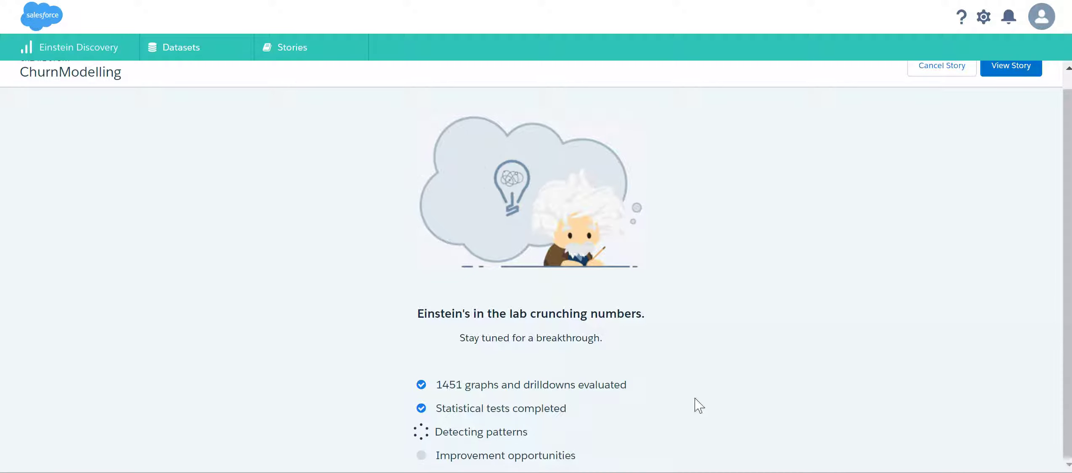
{"action": "left_click", "coordinate": [757, 361]}
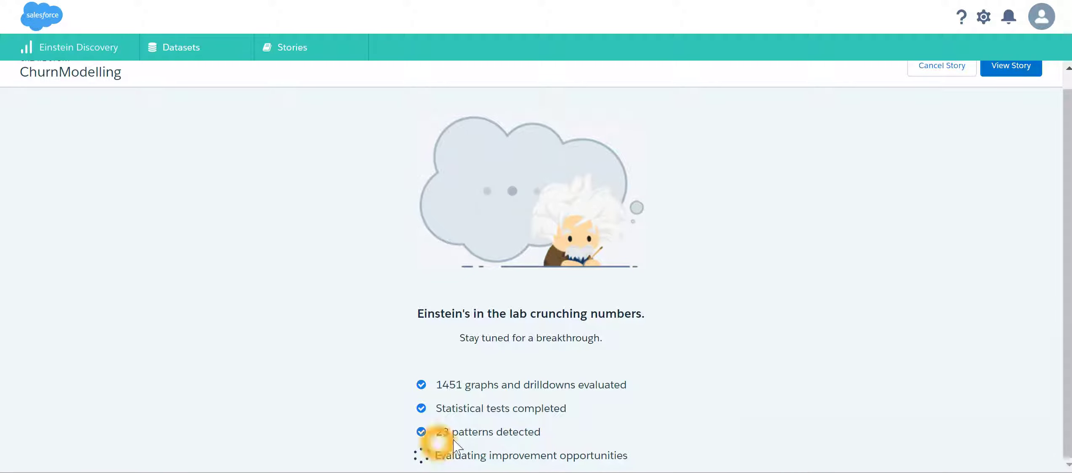
{"action": "left_click", "coordinate": [696, 394]}
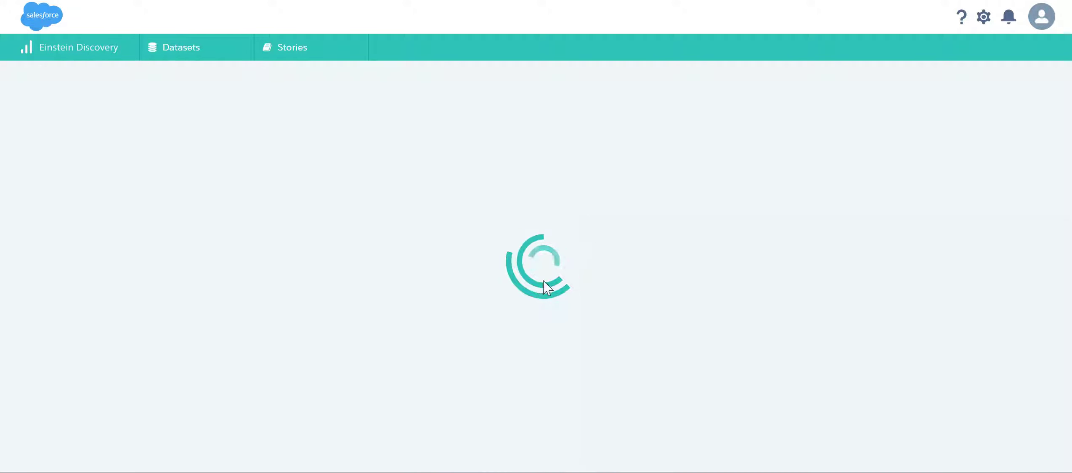
- Examine the story's chart of % 1 (Exited) by NumOfProducts and its written explanation
{"action": "left_click", "coordinate": [548, 232]}
{"action": "left_click", "coordinate": [545, 267]}
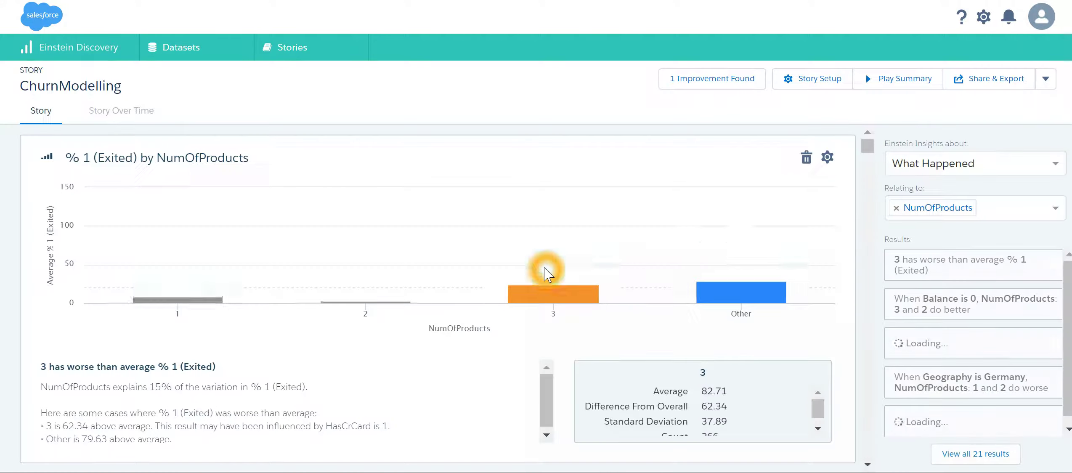
{"action": "left_click", "coordinate": [444, 368]}
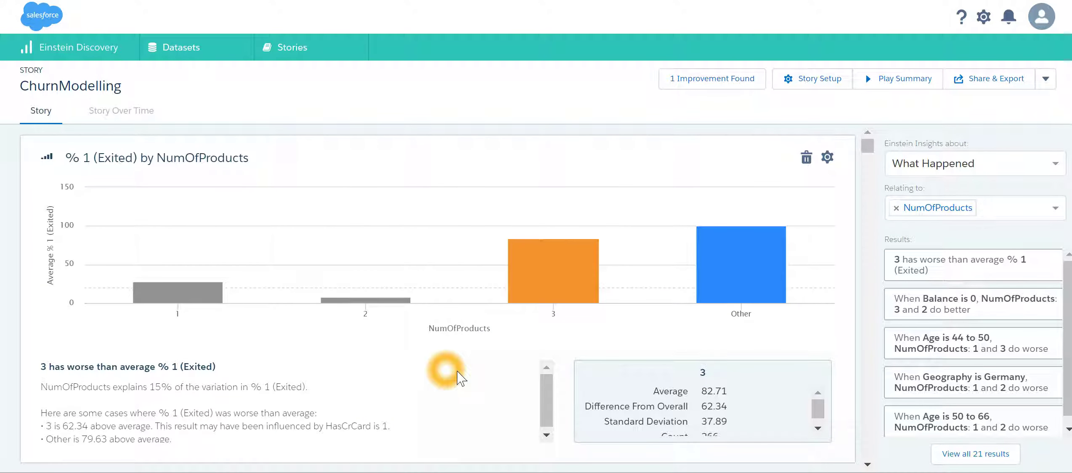
{"action": "left_click", "coordinate": [495, 368]}
{"action": "left_click", "coordinate": [501, 347]}
{"action": "left_click", "coordinate": [554, 321]}
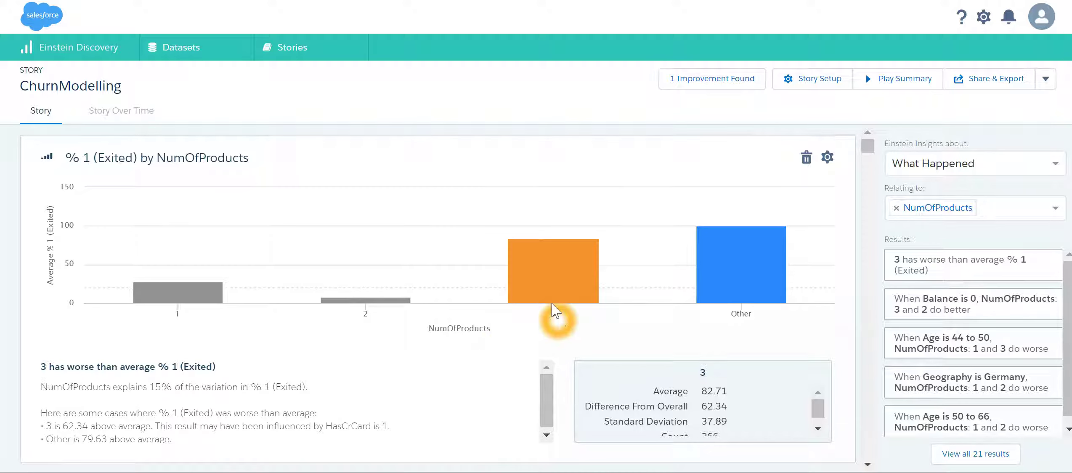
{"action": "left_click", "coordinate": [524, 318]}
{"action": "left_click", "coordinate": [489, 313]}
{"action": "left_click", "coordinate": [486, 297]}
{"action": "left_click", "coordinate": [473, 300]}
- Switch the Einstein insights relating to NumOfProducts to Why It Happened
{"action": "left_click", "coordinate": [1055, 164]}
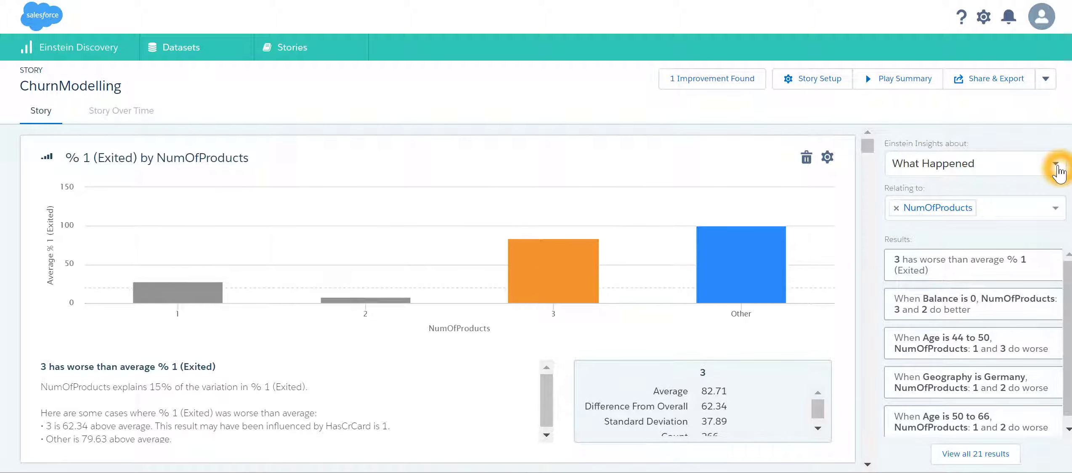
{"action": "left_click", "coordinate": [1055, 165]}
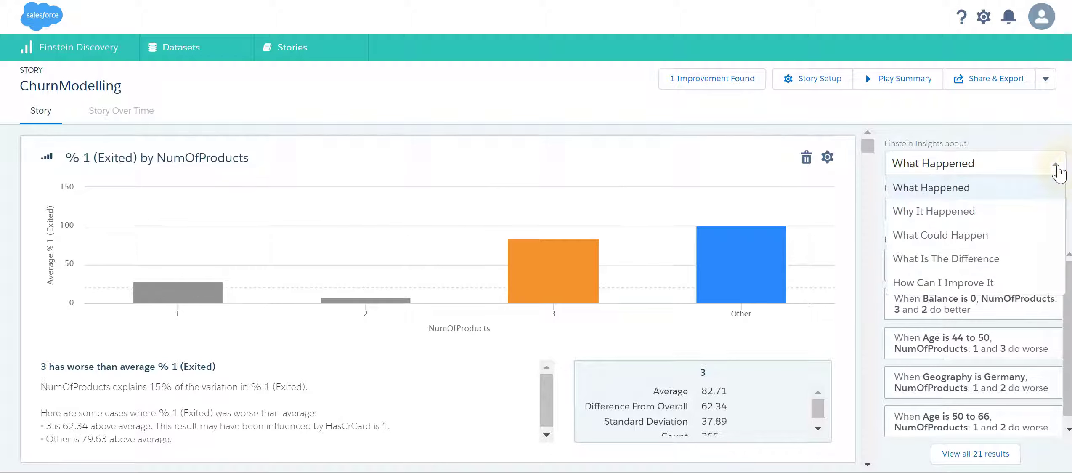
{"action": "left_click", "coordinate": [978, 209]}
{"action": "left_click", "coordinate": [943, 180]}
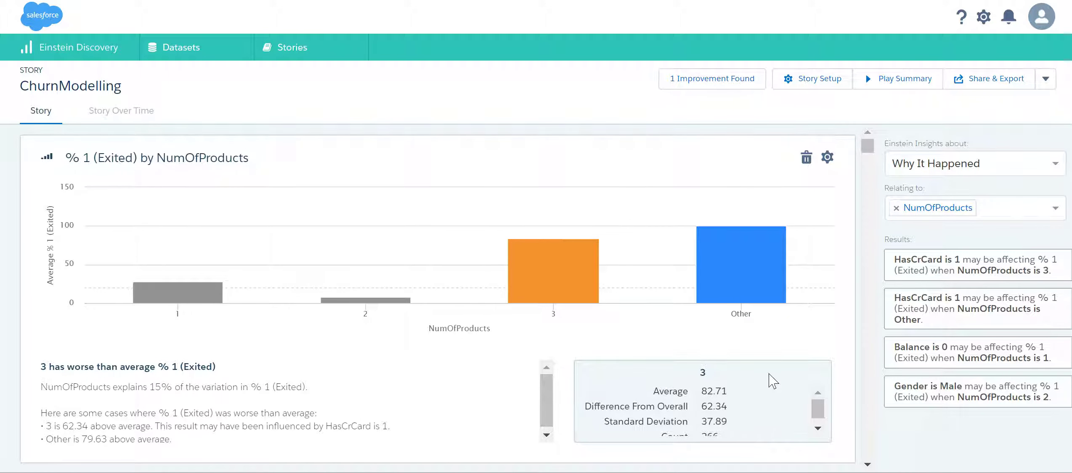
- Examine the drivers of % 1 (Exited) when NumOfProducts is 3 in the HasCrCard insight, and close it
{"action": "left_click", "coordinate": [936, 269]}
{"action": "left_click", "coordinate": [978, 274]}
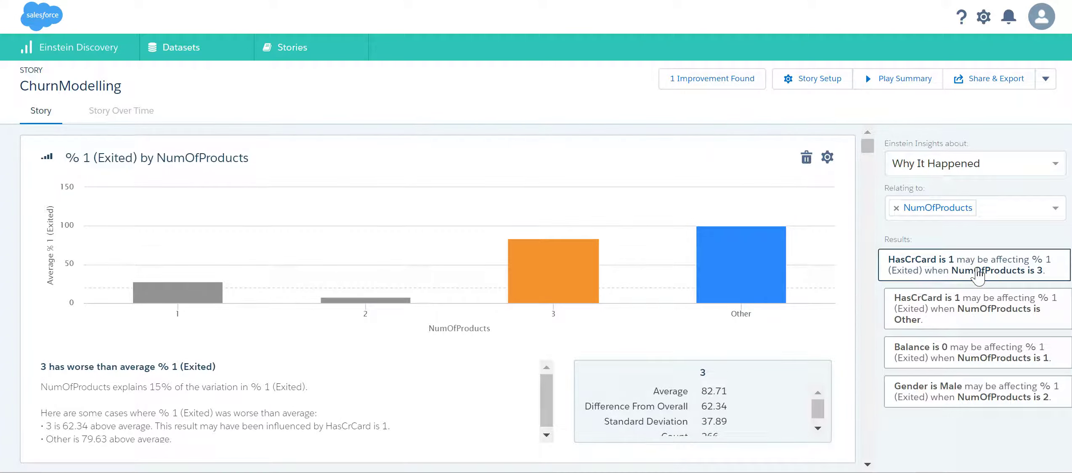
{"action": "left_click", "coordinate": [761, 354]}
{"action": "left_click", "coordinate": [403, 366]}
{"action": "left_click", "coordinate": [333, 333]}
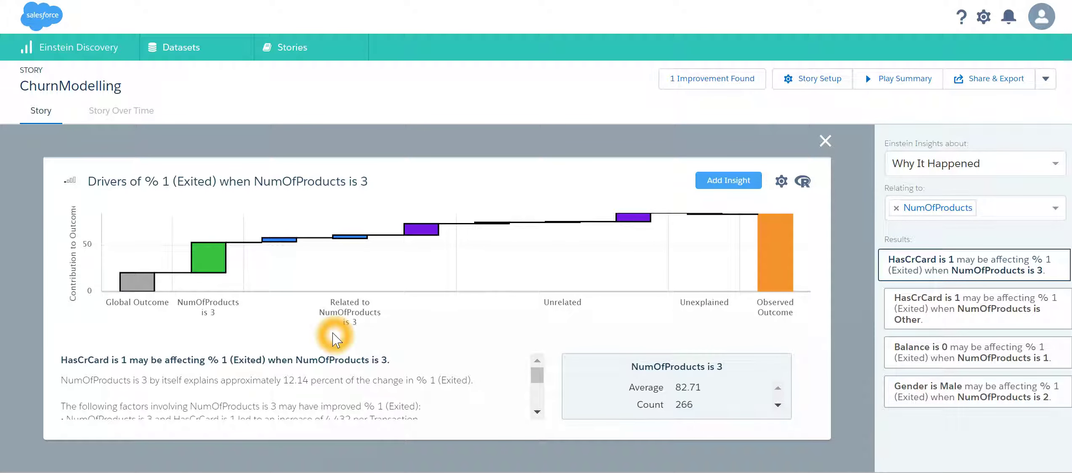
{"action": "left_click", "coordinate": [576, 303]}
{"action": "left_click", "coordinate": [534, 311]}
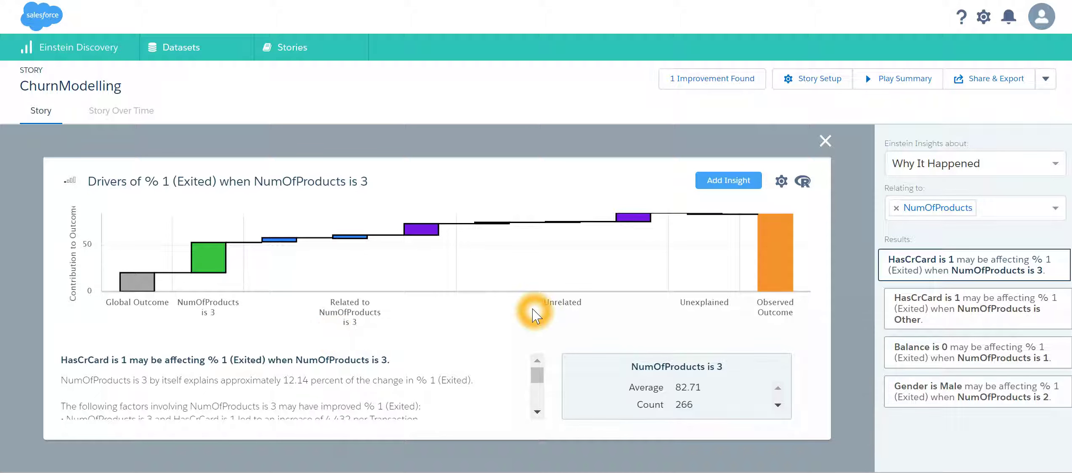
{"action": "left_click", "coordinate": [943, 273]}
{"action": "left_click", "coordinate": [953, 273]}
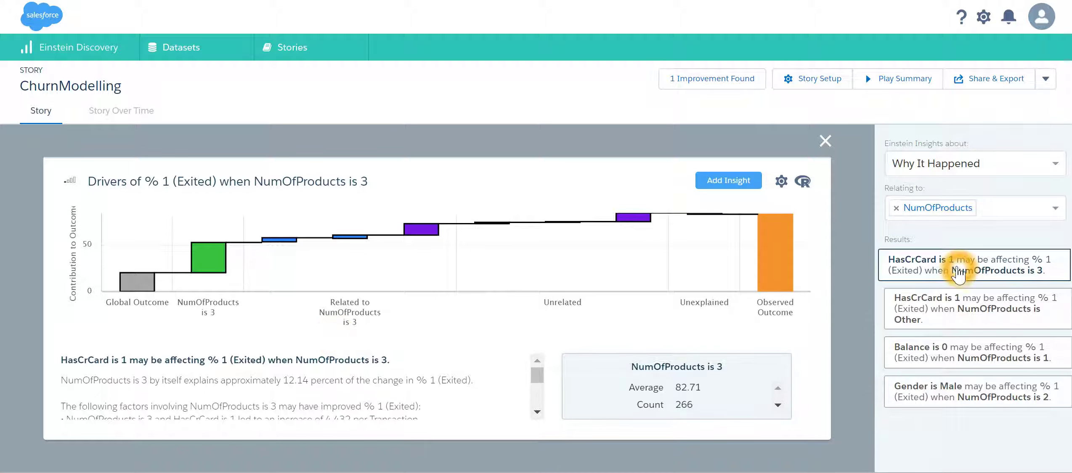
{"action": "left_click", "coordinate": [339, 348]}
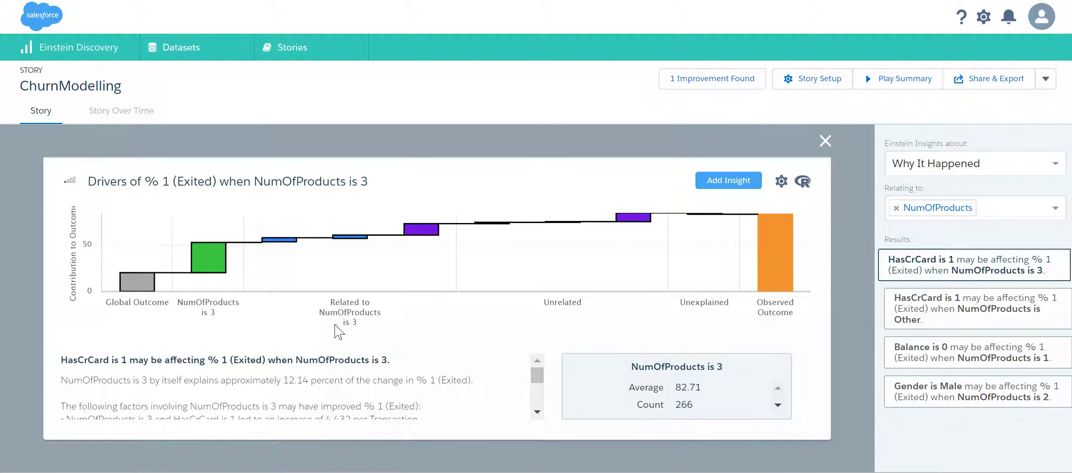
{"action": "left_click", "coordinate": [342, 331]}
{"action": "left_click", "coordinate": [825, 141]}
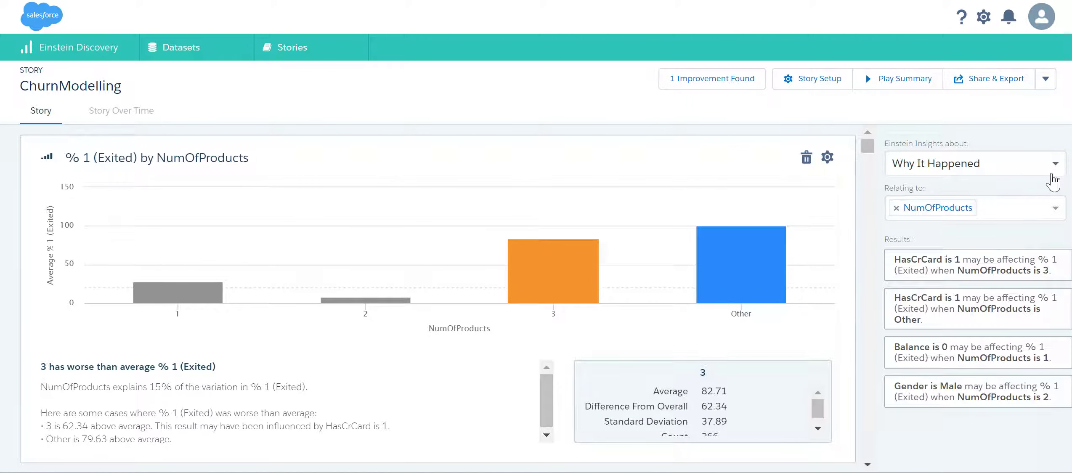
- Set the Einstein insights back to What Happened and replace the NumOfProducts variable with Gender
{"action": "left_click", "coordinate": [1051, 174]}
{"action": "left_click", "coordinate": [939, 188]}
{"action": "left_click", "coordinate": [896, 208]}
{"action": "left_click", "coordinate": [1047, 209]}
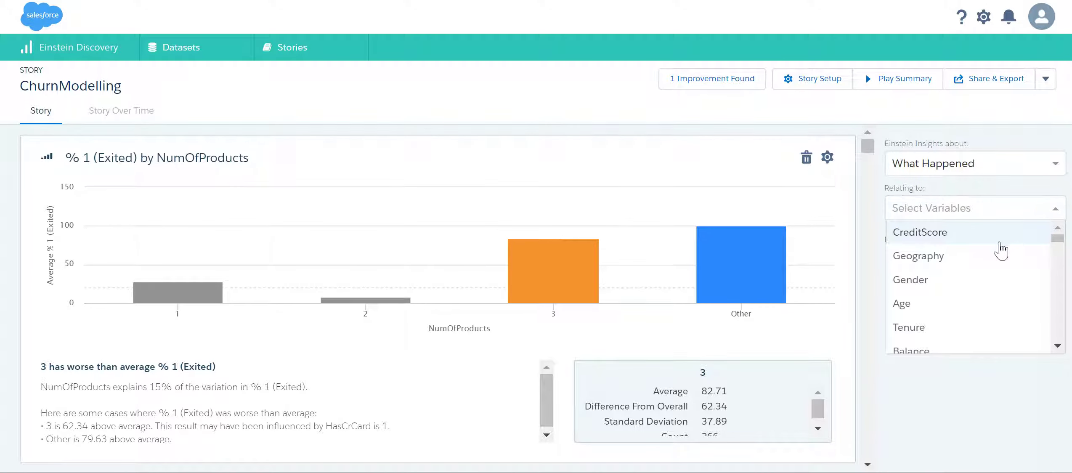
{"action": "left_click", "coordinate": [969, 281]}
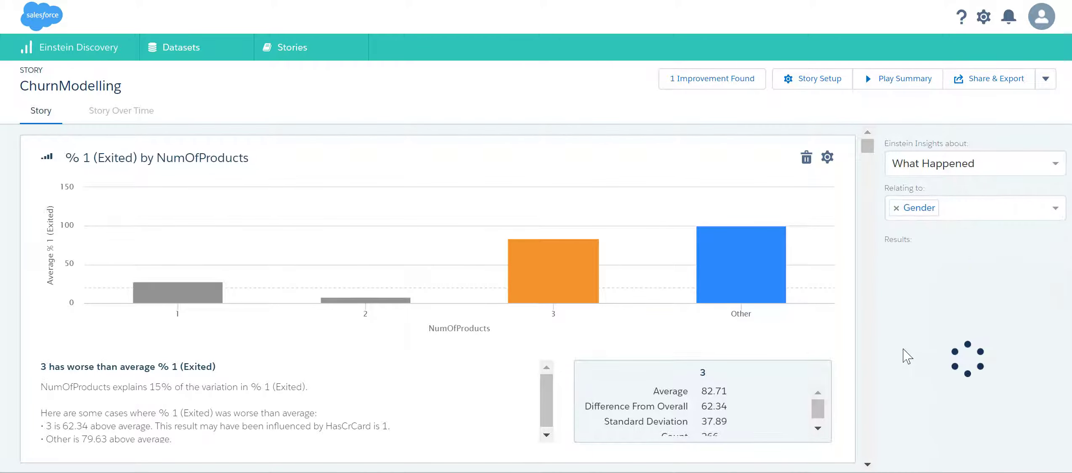
- Examine the chart of % 1 (Exited) by Gender in the Female insight and close it
{"action": "left_click", "coordinate": [901, 360]}
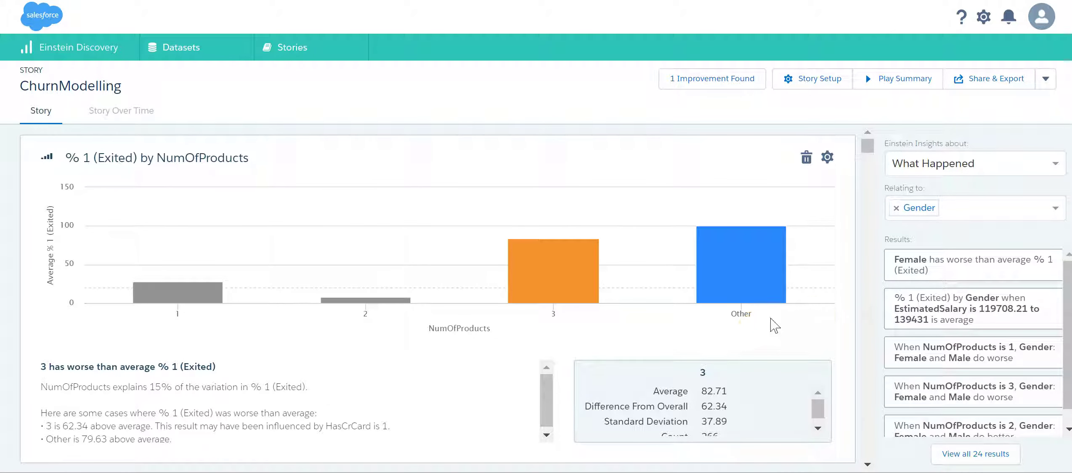
{"action": "left_click", "coordinate": [931, 273]}
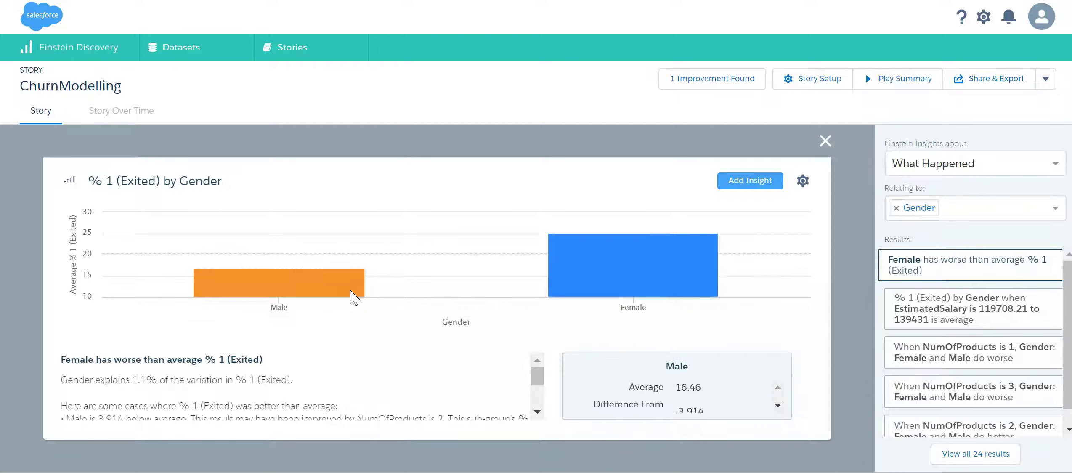
{"action": "left_click", "coordinate": [826, 141]}
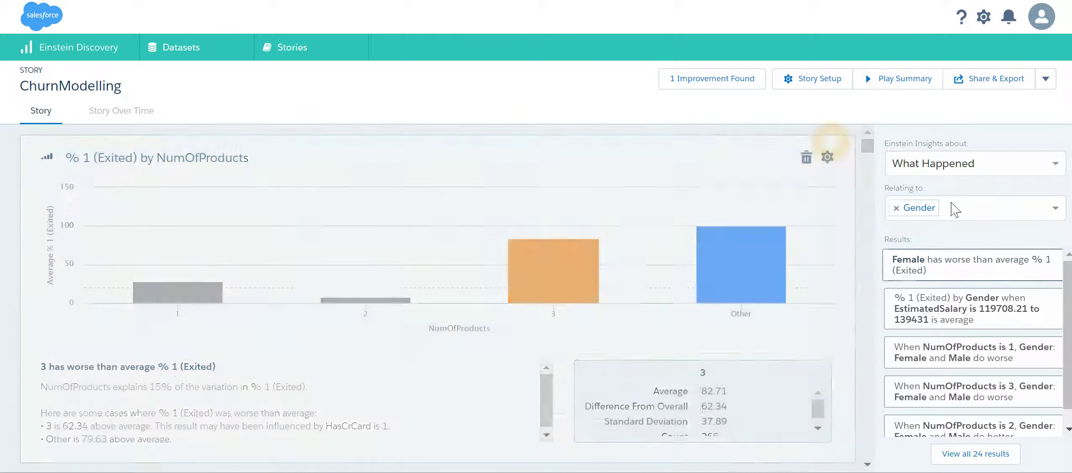
- Add Age alongside Gender as a variable for the What Happened insights
{"action": "left_click", "coordinate": [1055, 209]}
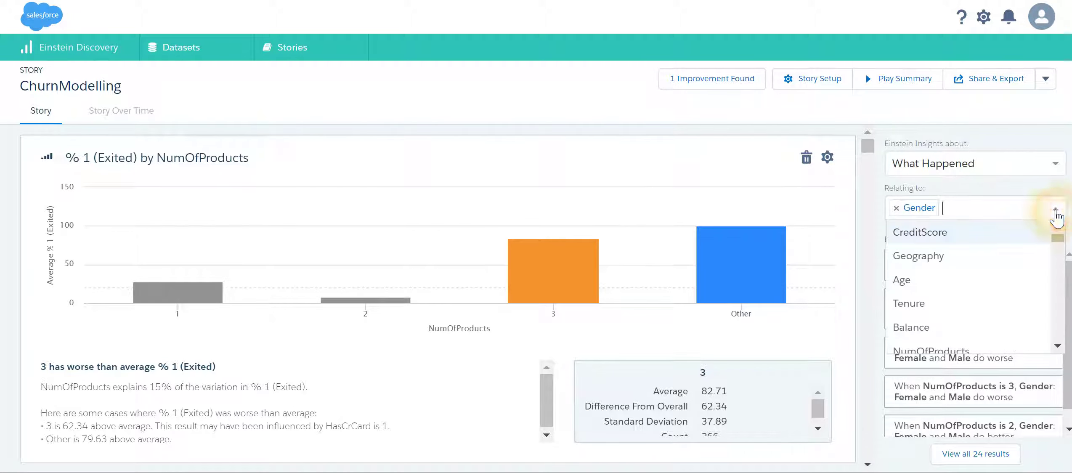
{"action": "left_click", "coordinate": [917, 282]}
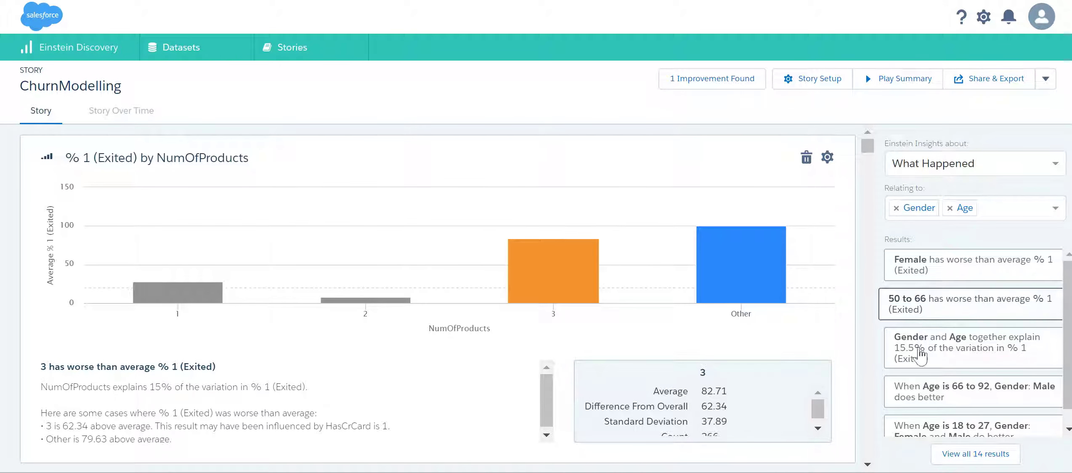
- Examine the chart of % 1 (Exited) by Age in the 50 to 66 insight, comparing the 50 to 66 and 18 to 27 groups
{"action": "left_click", "coordinate": [924, 301]}
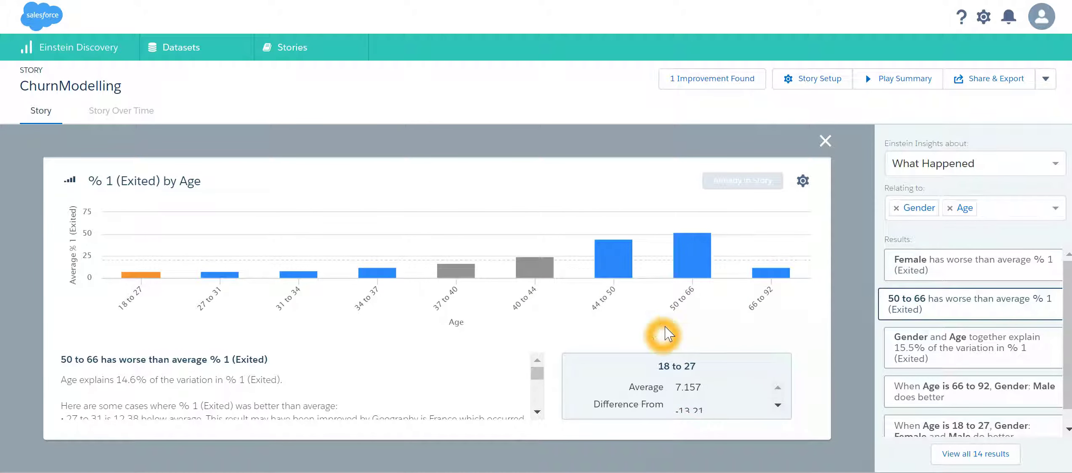
{"action": "left_click", "coordinate": [692, 260]}
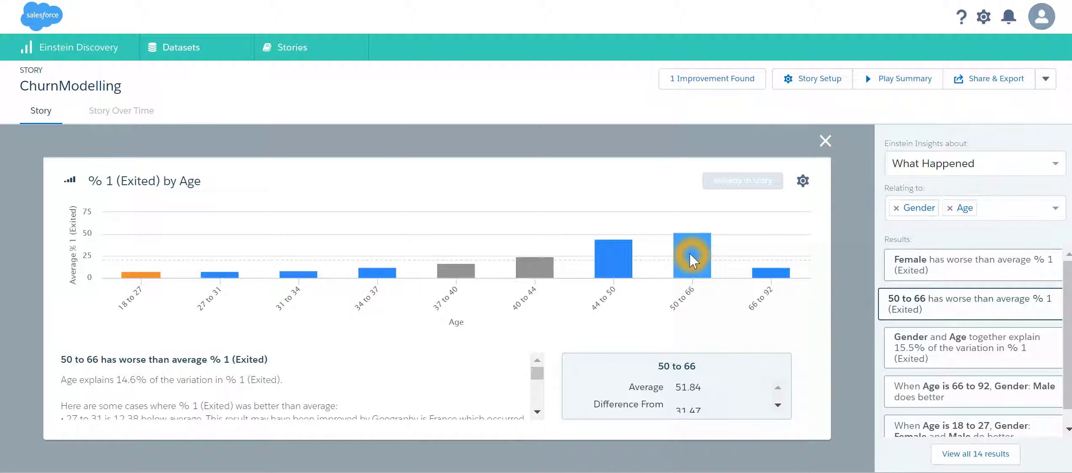
{"action": "left_click", "coordinate": [141, 278]}
{"action": "left_click", "coordinate": [685, 260]}
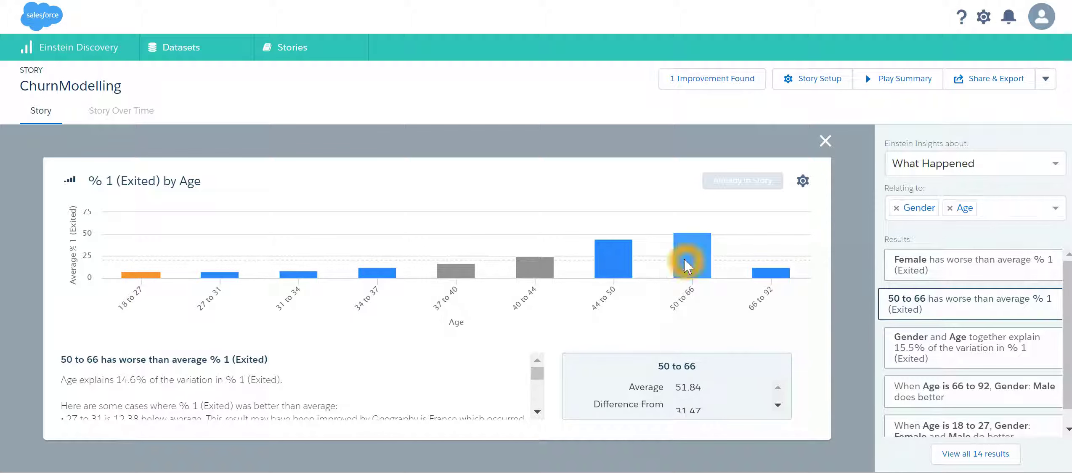
{"action": "left_click", "coordinate": [696, 262]}
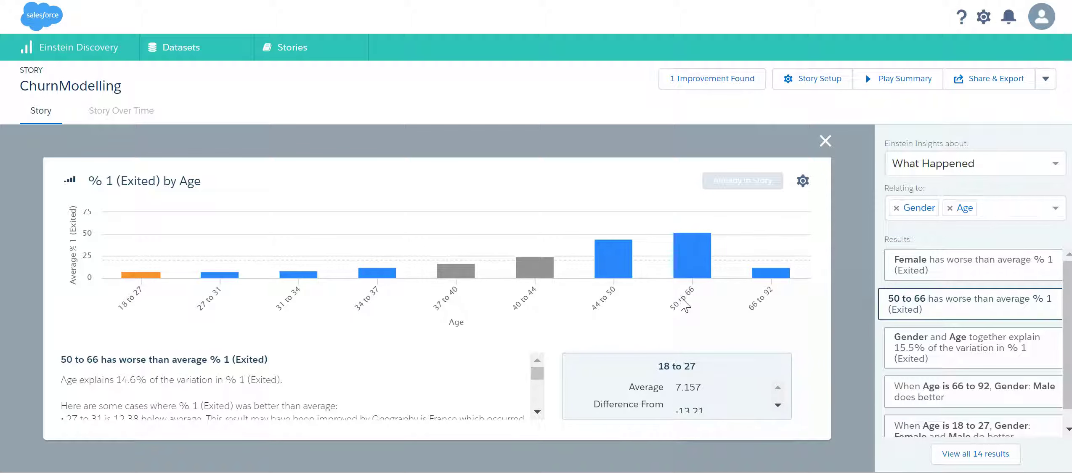
{"action": "left_click", "coordinate": [685, 265]}
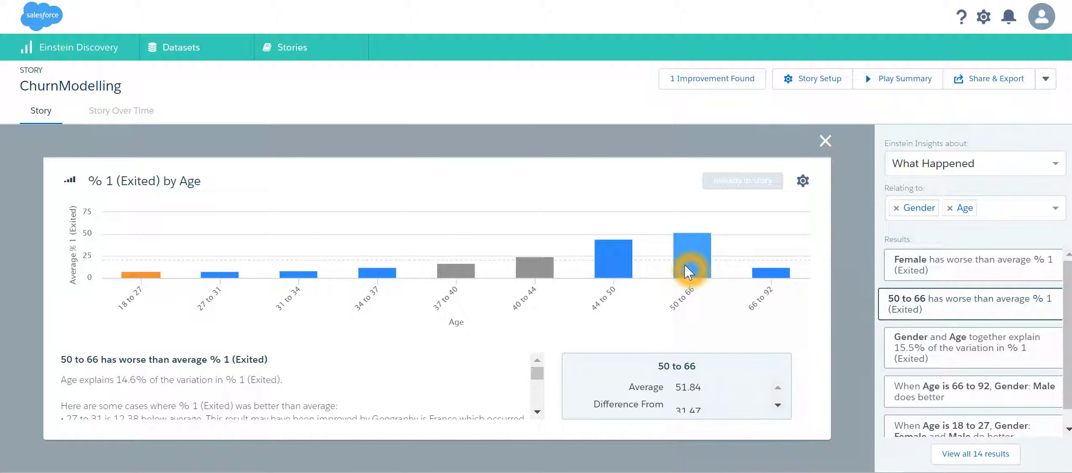
- Switch the Einstein insights to How Can I Improve It and generate the suggestions for minimizing % 1 (Exited) by changing Gender
{"action": "left_click", "coordinate": [1056, 165]}
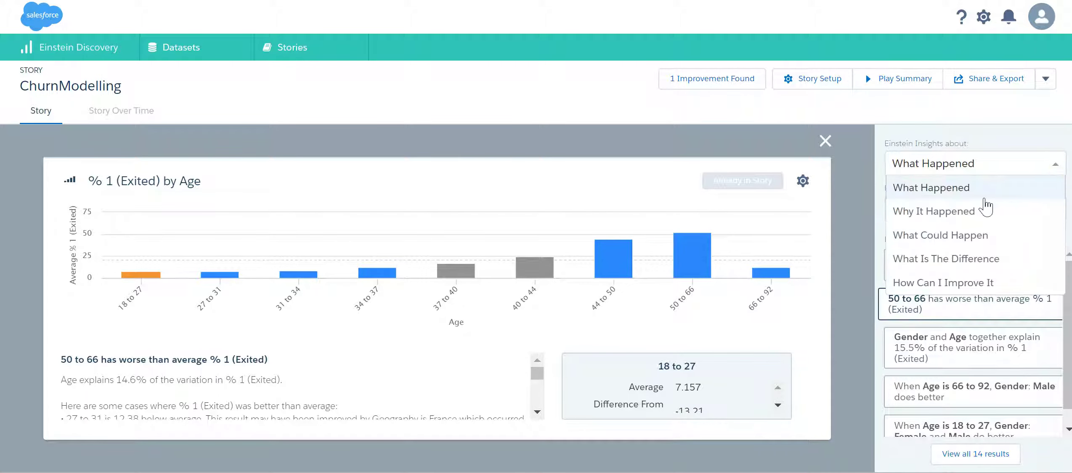
{"action": "left_click", "coordinate": [1002, 288]}
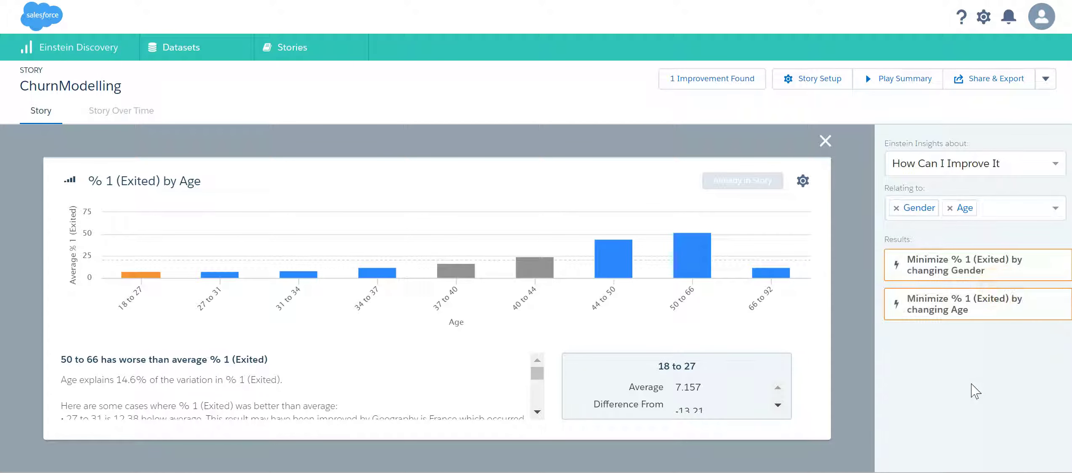
{"action": "left_click", "coordinate": [937, 271]}
{"action": "left_click", "coordinate": [1022, 269]}
{"action": "left_click", "coordinate": [952, 334]}
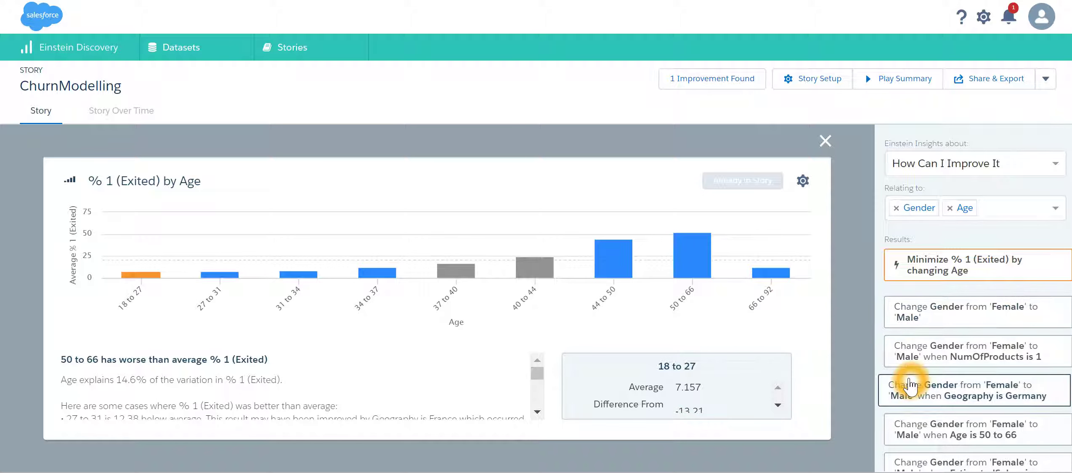
- Replace the Gender and Age variables with Geography and generate the suggestions for minimizing % 1 (Exited) by changing Geography
{"action": "left_click", "coordinate": [1040, 165]}
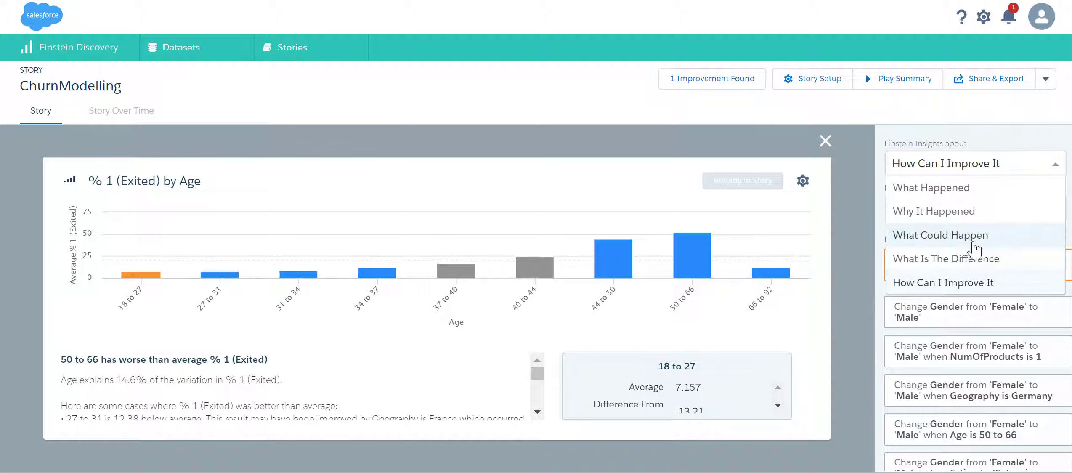
{"action": "left_click", "coordinate": [866, 239]}
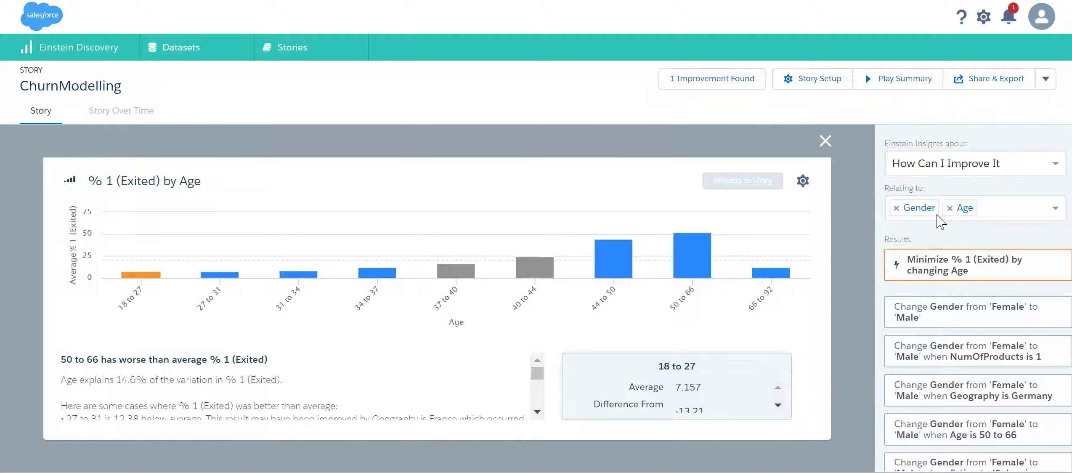
{"action": "left_click", "coordinate": [896, 208]}
{"action": "left_click", "coordinate": [896, 208]}
{"action": "left_click", "coordinate": [1052, 209]}
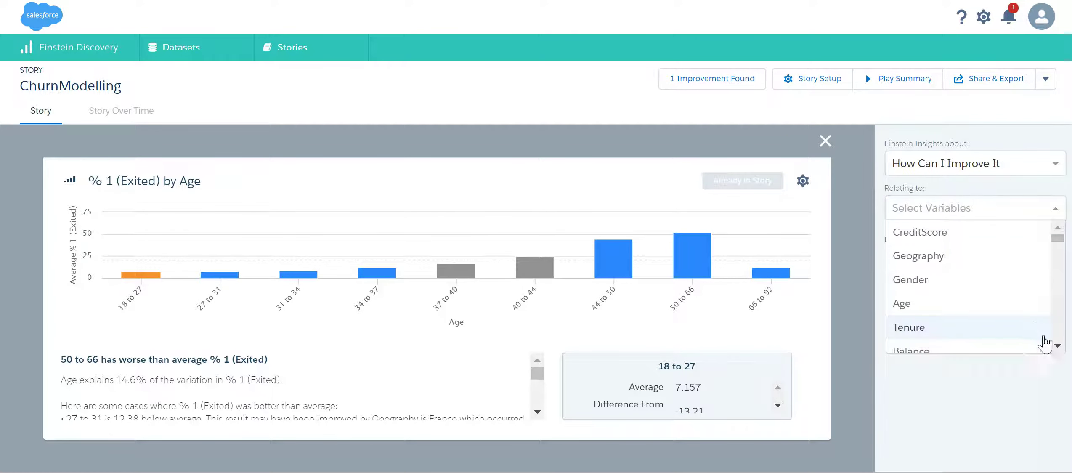
{"action": "scroll", "coordinate": [1047, 343], "scroll_direction": "down", "scroll_amount": 2}
{"action": "left_click", "coordinate": [934, 225]}
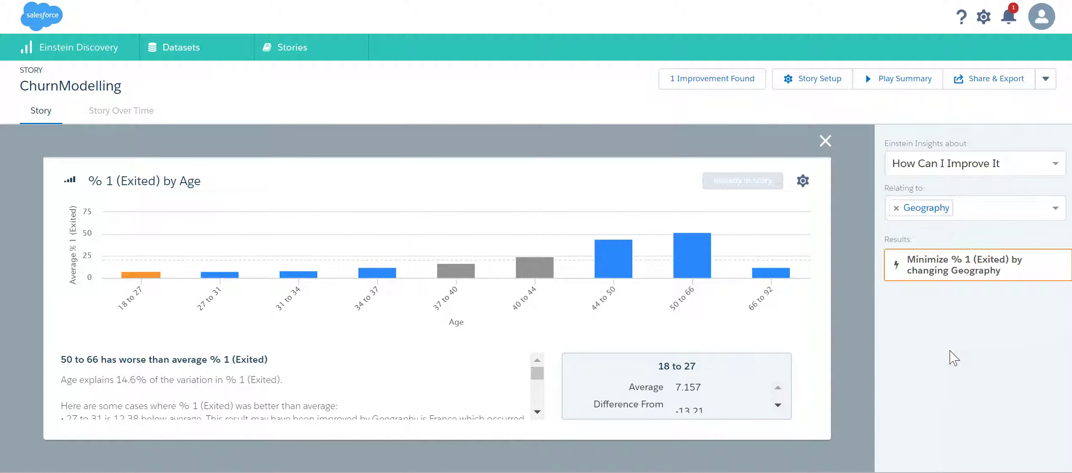
{"action": "left_click", "coordinate": [954, 276]}
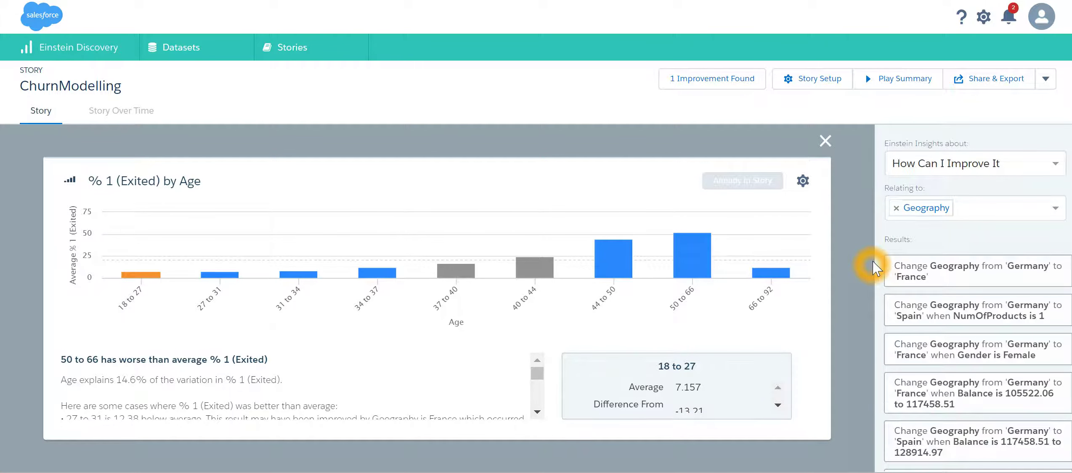
- Examine the predicted impact and waterfall chart of the insight that changes Geography from Germany to France
{"action": "left_click", "coordinate": [898, 269]}
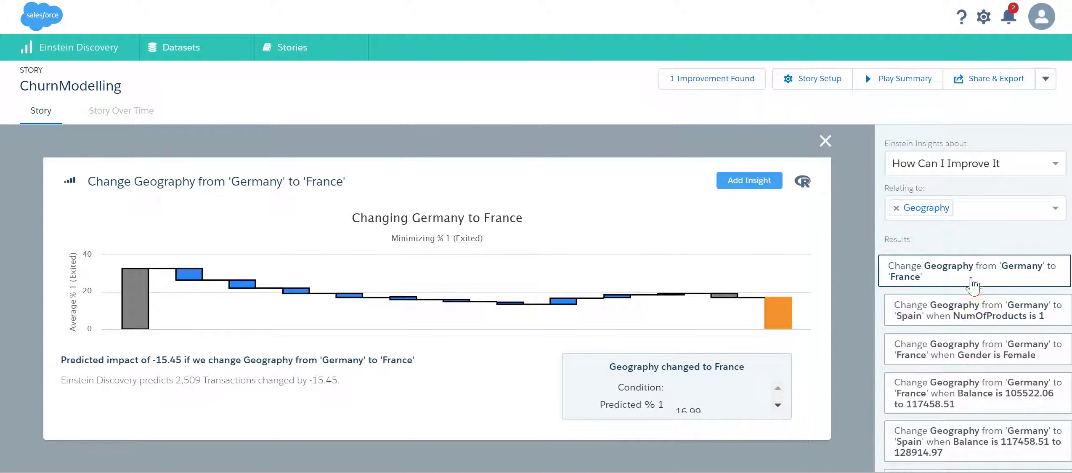
{"action": "left_click", "coordinate": [734, 400]}
{"action": "left_click", "coordinate": [727, 401]}
{"action": "left_click", "coordinate": [780, 311]}
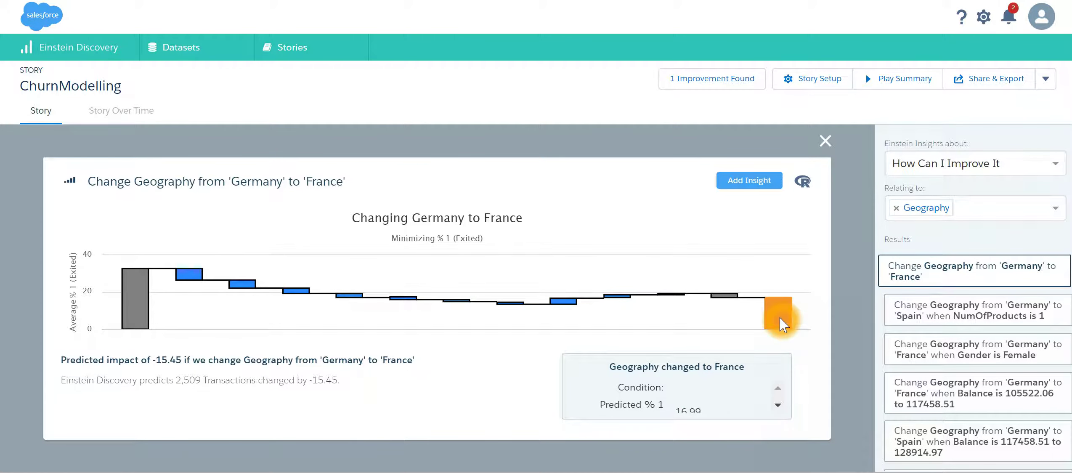
{"action": "left_click", "coordinate": [191, 380]}
{"action": "left_click", "coordinate": [476, 375]}
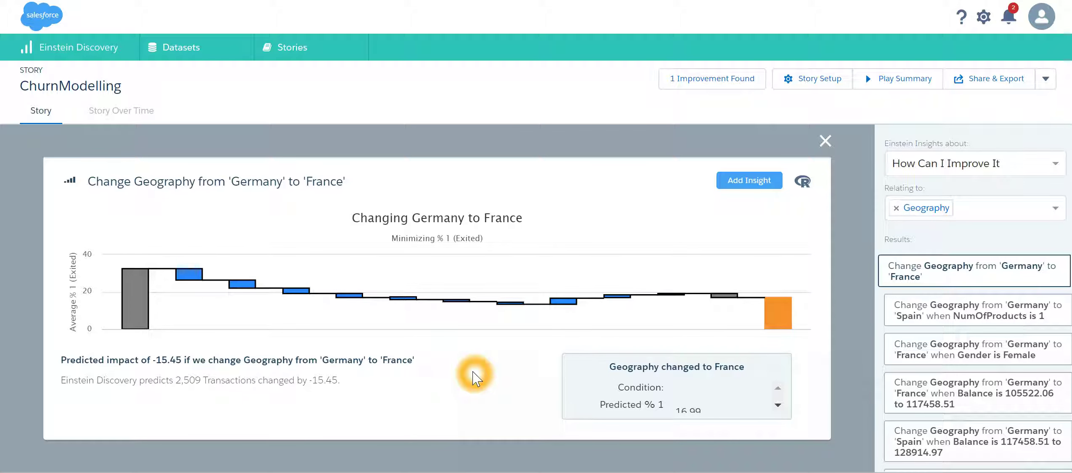
{"action": "left_click", "coordinate": [798, 222]}
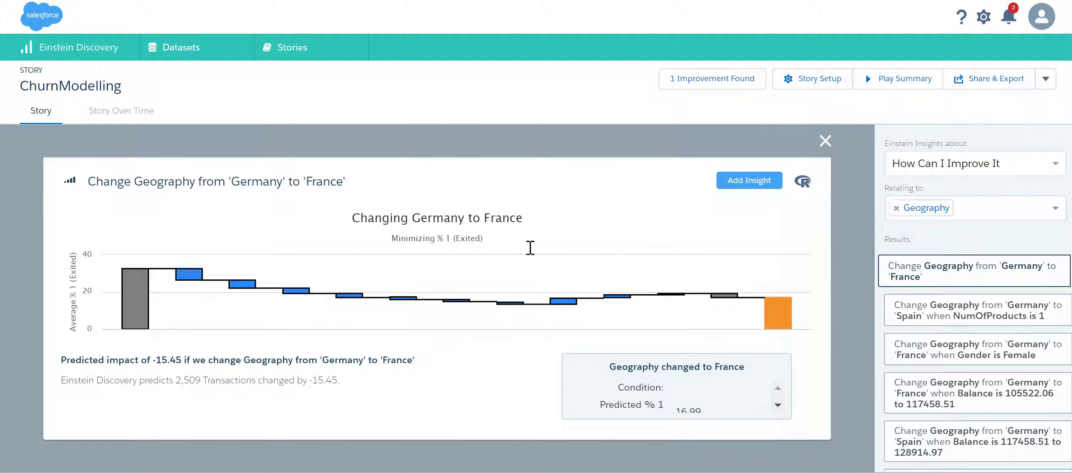
- Play the story's executive summary through to the What Happened and Why section, and return to the full story
{"action": "left_click", "coordinate": [916, 104]}
{"action": "left_click", "coordinate": [923, 82]}
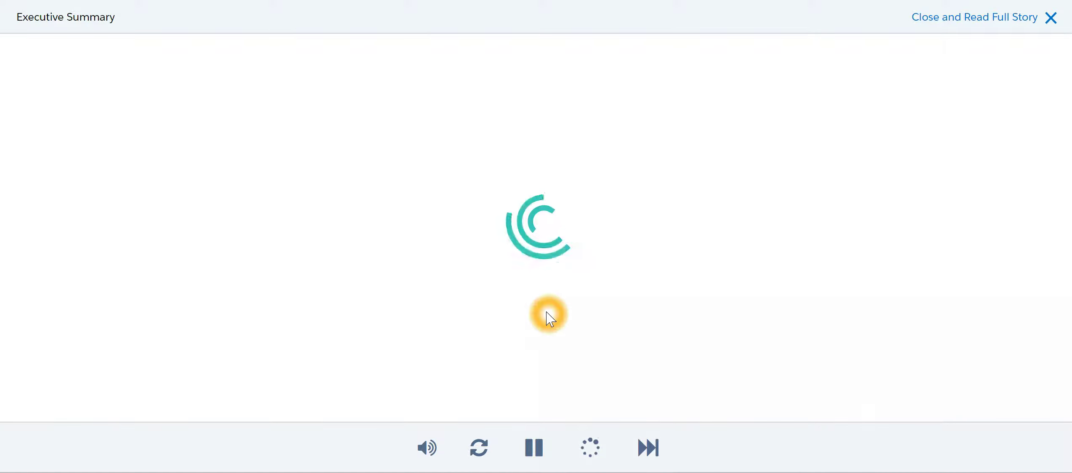
{"action": "left_click", "coordinate": [971, 21]}
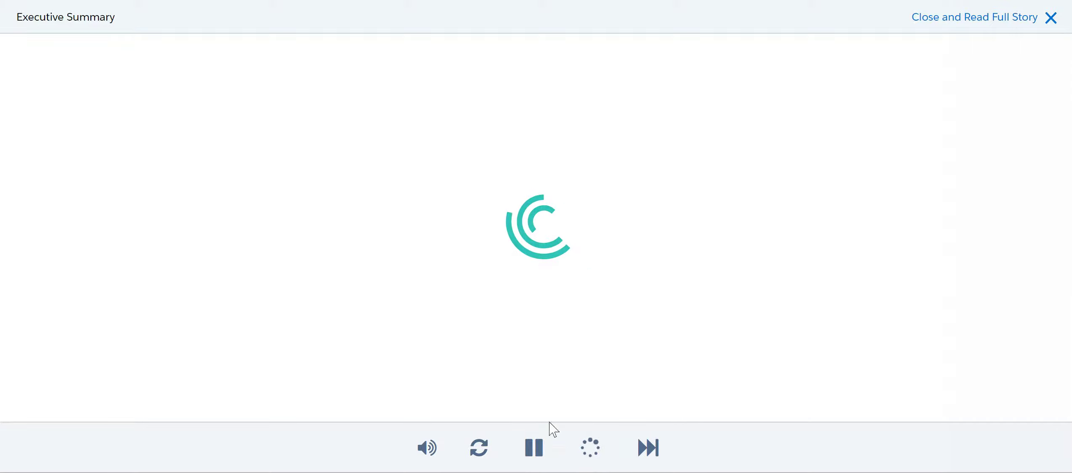
{"action": "left_click", "coordinate": [578, 335]}
{"action": "left_click", "coordinate": [731, 309]}
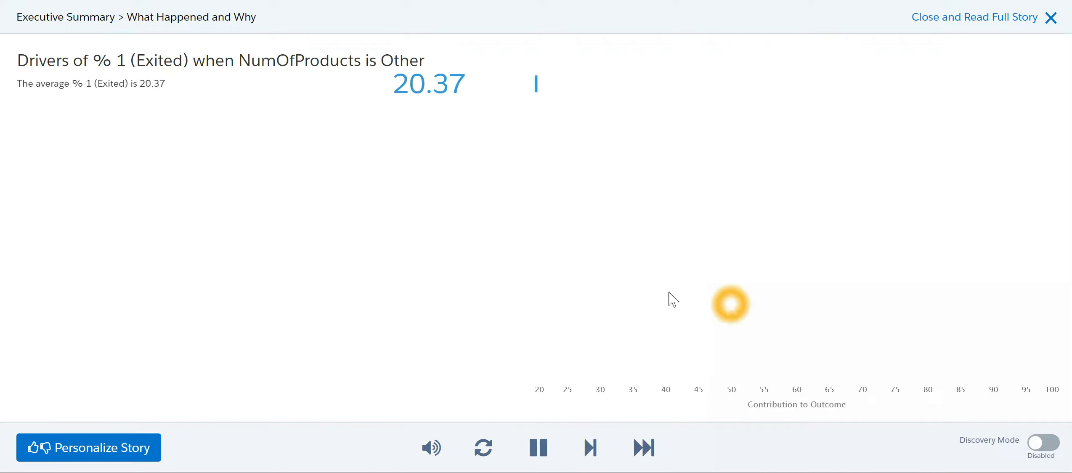
{"action": "left_click", "coordinate": [425, 455]}
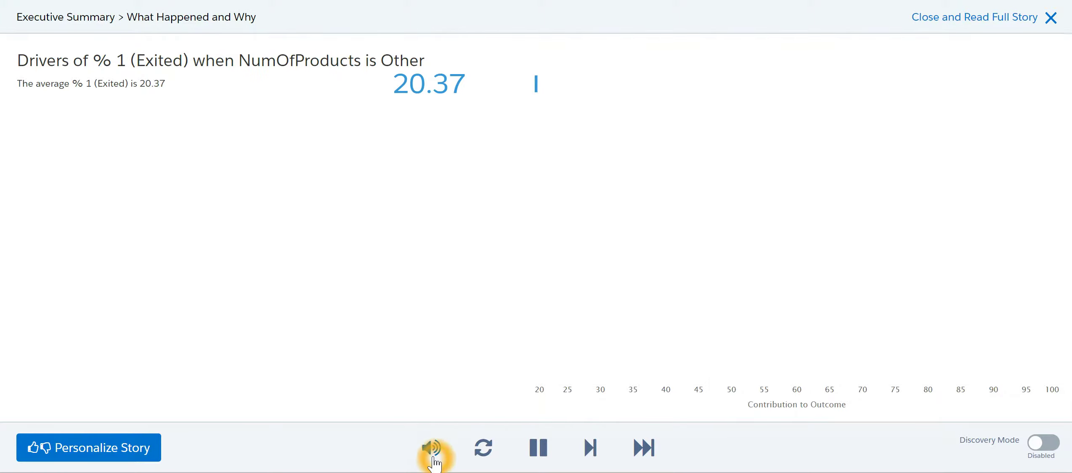
{"action": "left_click", "coordinate": [931, 19]}
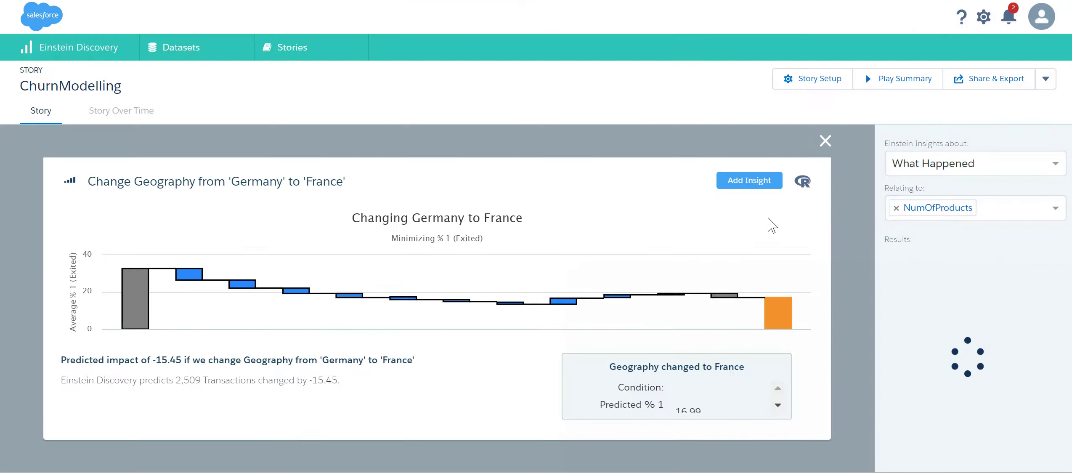
- Export the ChurnModelling story as a Word document
{"action": "left_click", "coordinate": [1042, 86]}
{"action": "left_click", "coordinate": [1044, 82]}
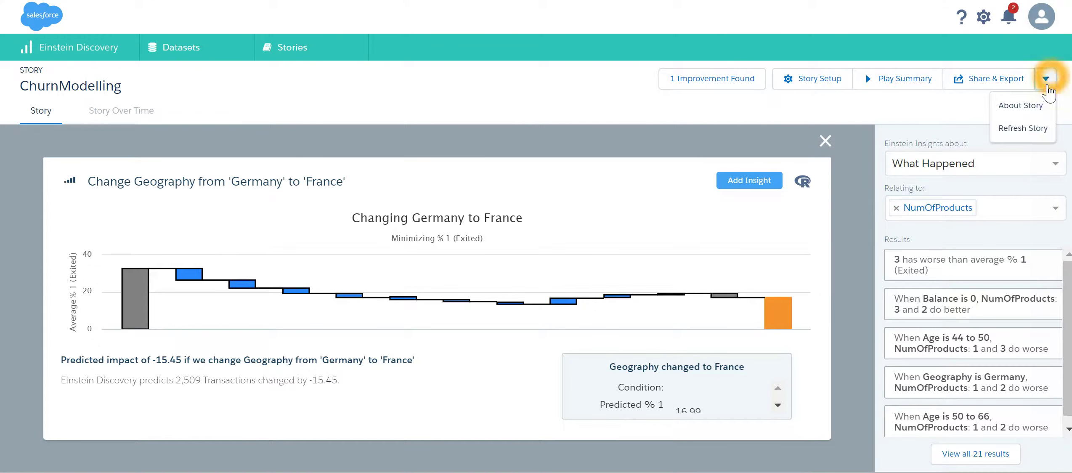
{"action": "left_click", "coordinate": [982, 82]}
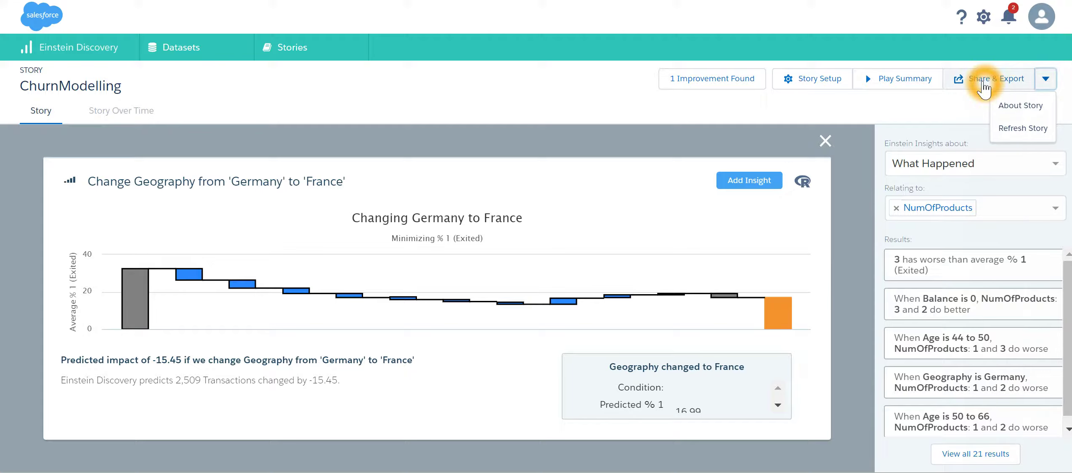
{"action": "left_click", "coordinate": [982, 84]}
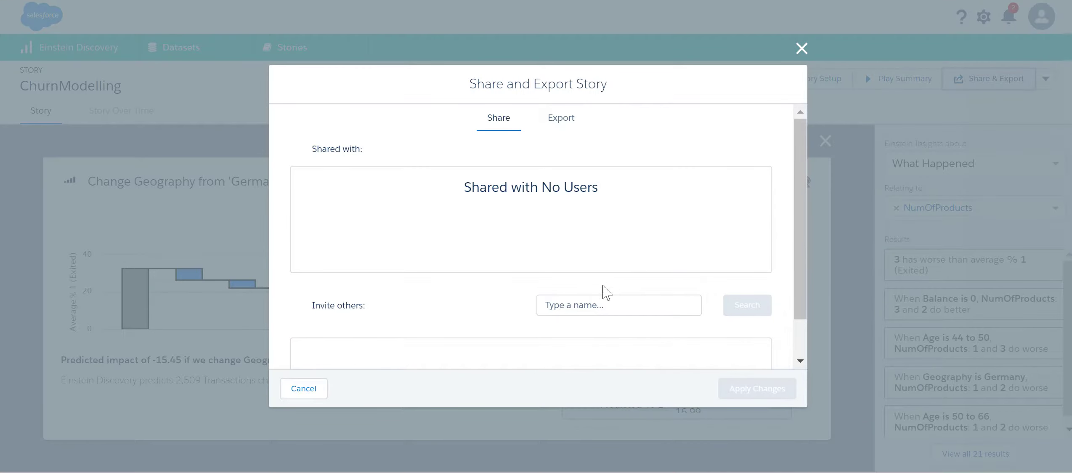
{"action": "left_click", "coordinate": [605, 292]}
{"action": "left_click", "coordinate": [560, 117]}
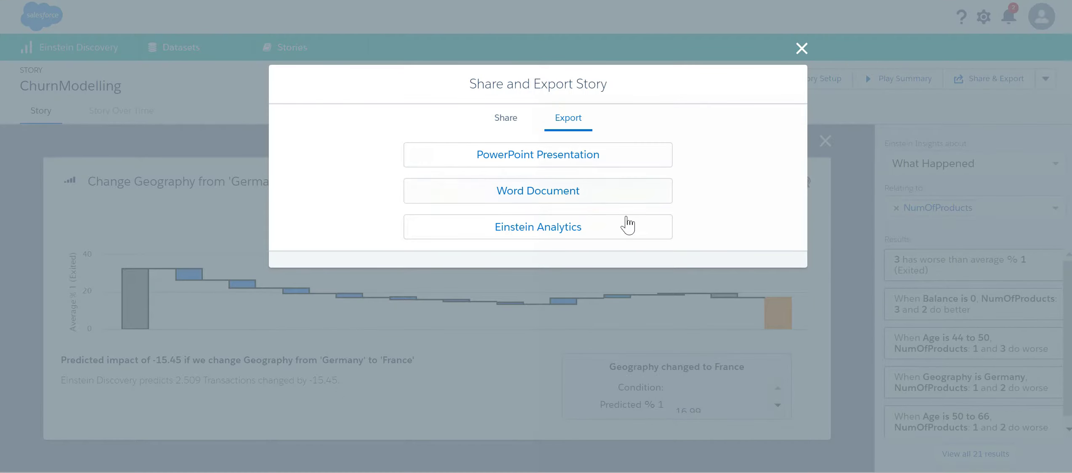
{"action": "left_click", "coordinate": [560, 196]}
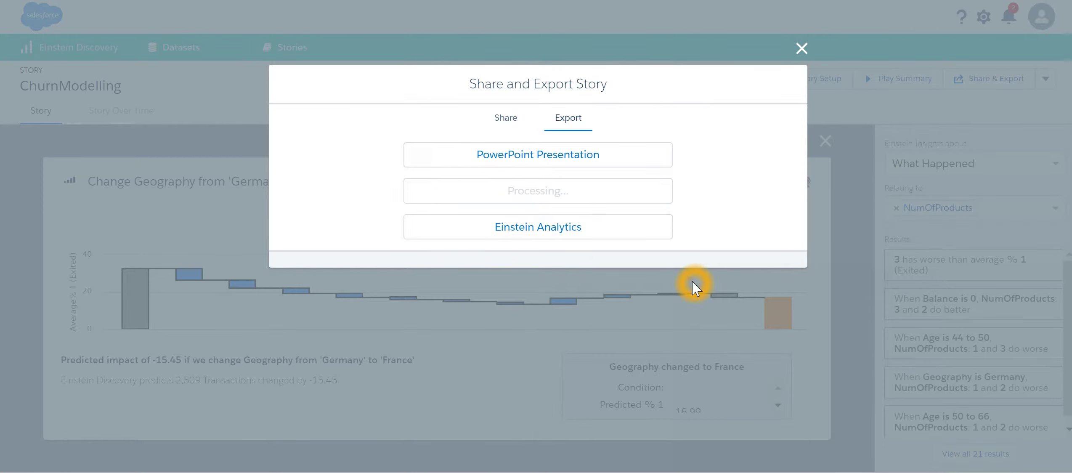
{"action": "left_click", "coordinate": [619, 177]}
{"action": "left_click", "coordinate": [618, 192]}
{"action": "left_click", "coordinate": [639, 229]}
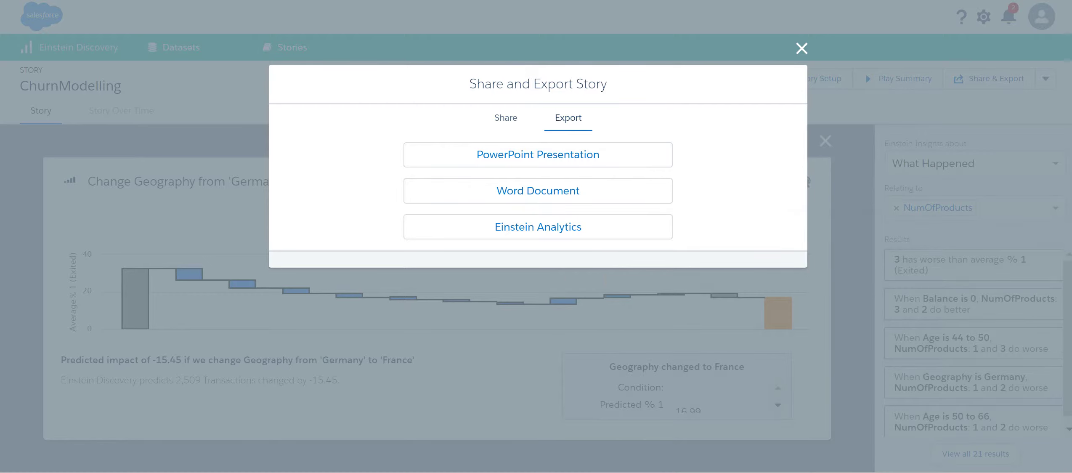